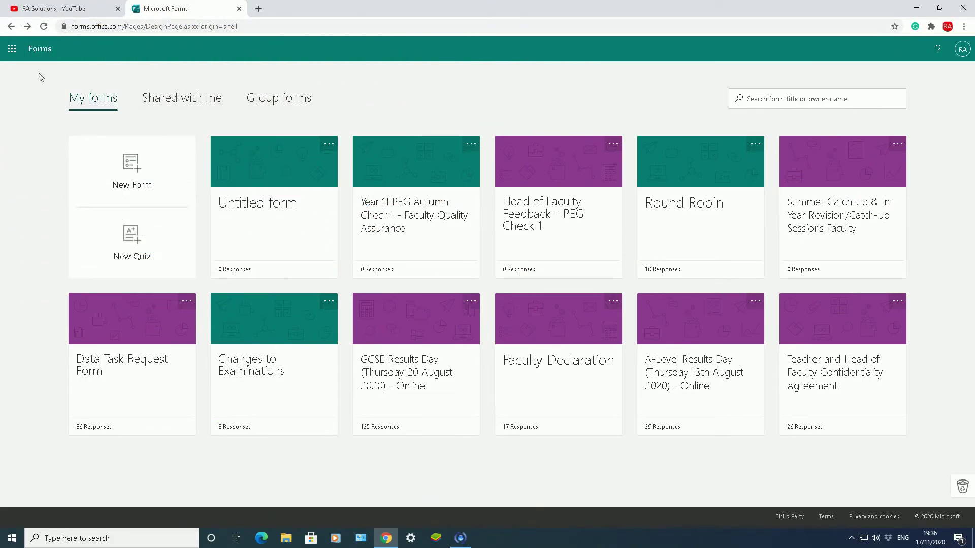
# Launch Forms from the Microsoft 365 app launcher and create a new blank form, 'Untitled form (2)'
pyautogui.click(11, 51)
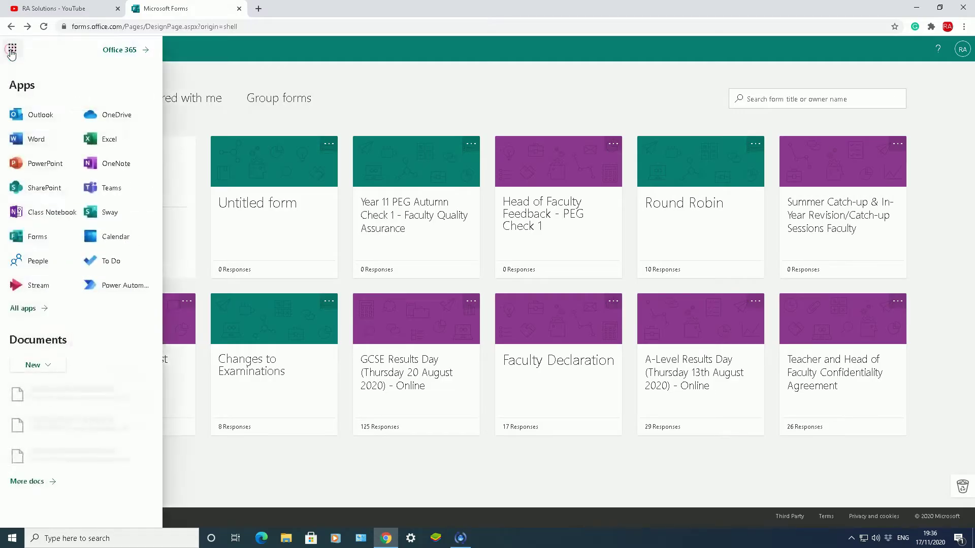
pyautogui.click(36, 238)
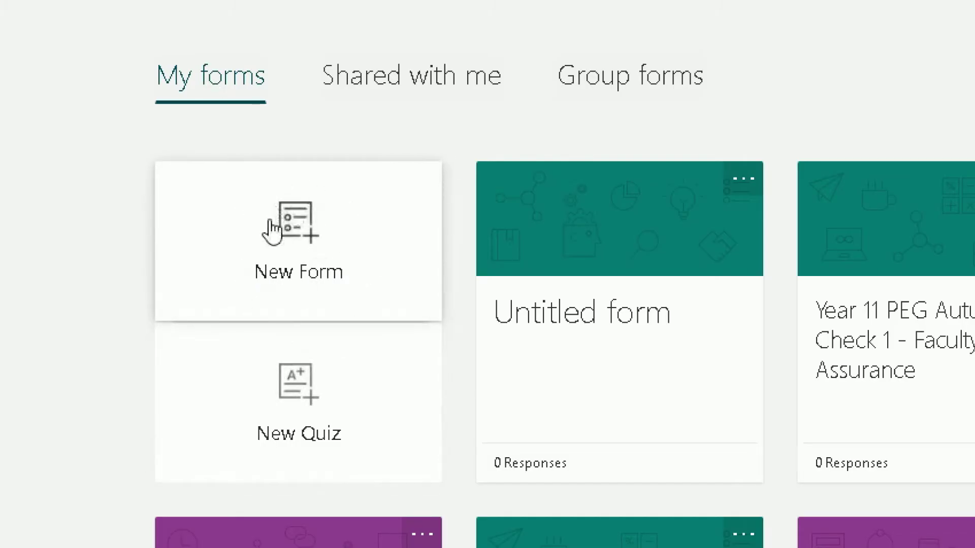
pyautogui.click(257, 238)
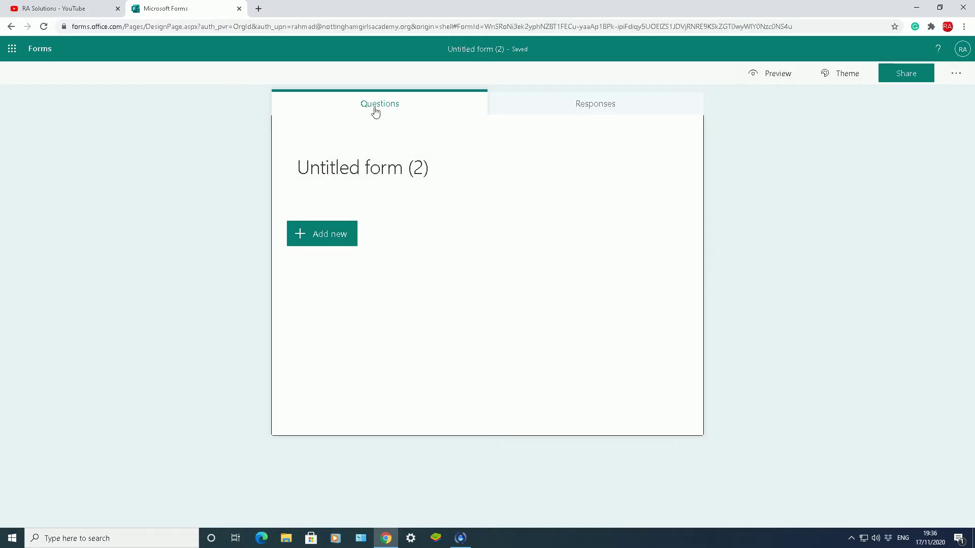
pyautogui.click(535, 111)
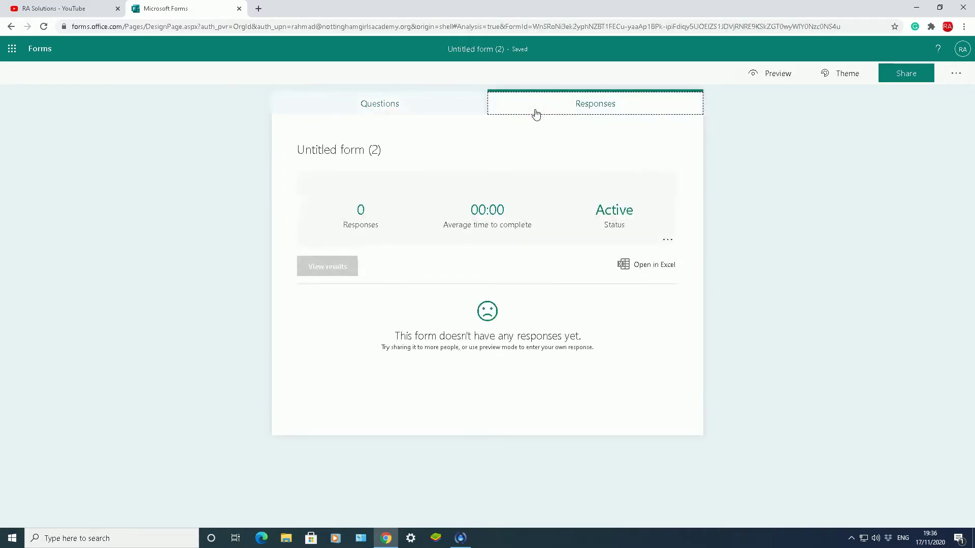
pyautogui.click(439, 106)
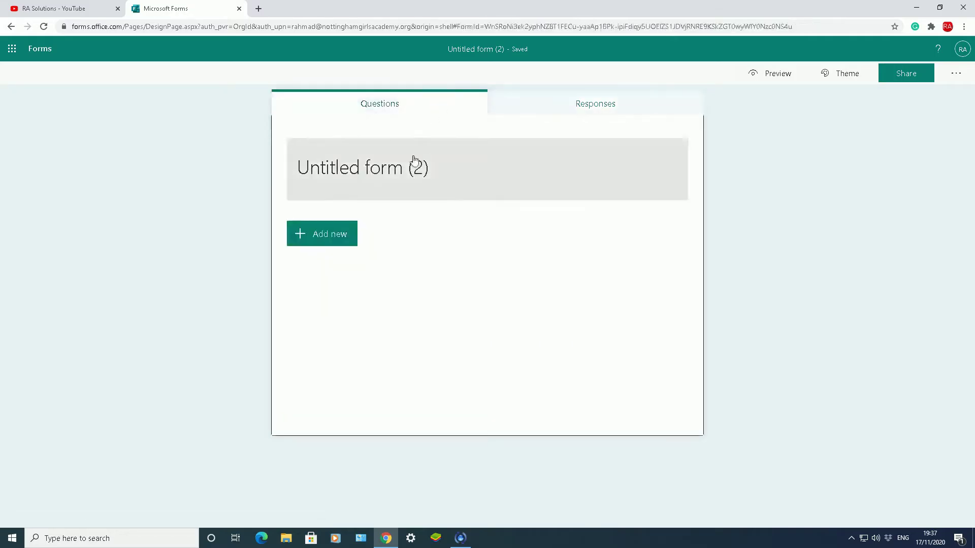
# Title the form 'Ra Solutions feedback'
pyautogui.click(420, 176)
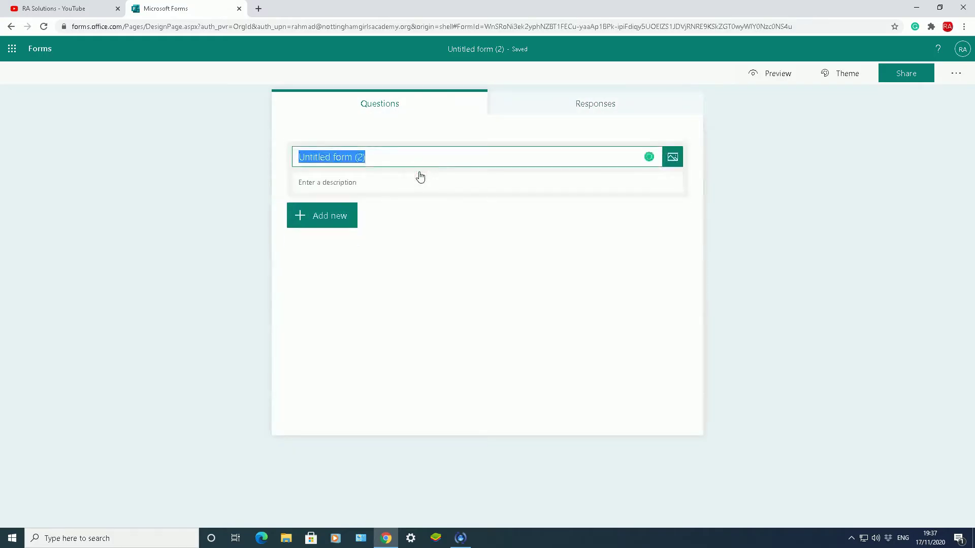
pyautogui.write('Ra Sol')
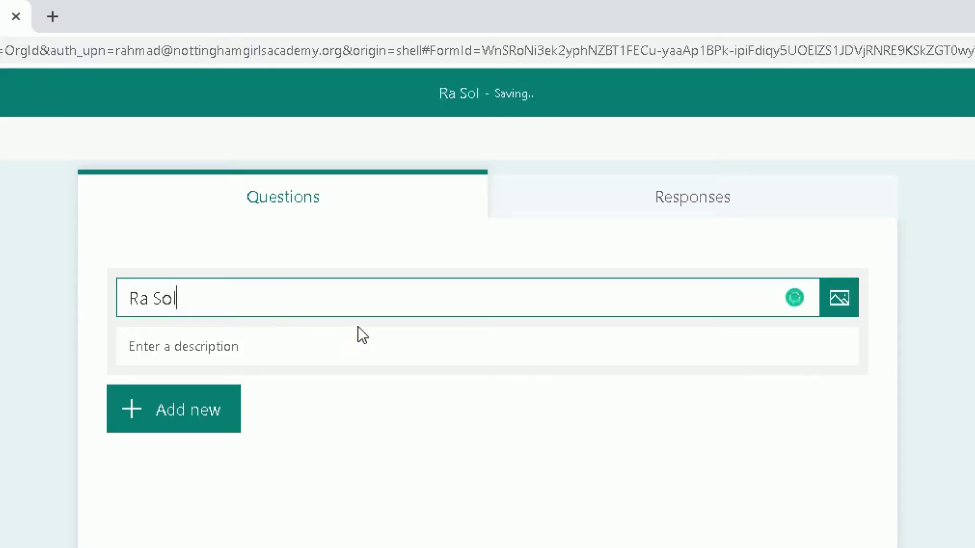
pyautogui.write('utions #fe')
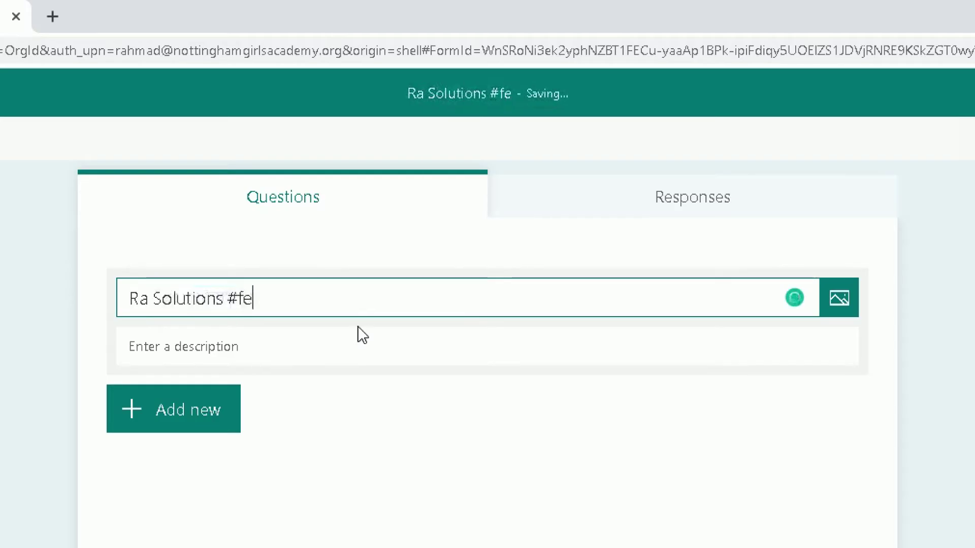
pyautogui.press('BackSpace')
pyautogui.press('BackSpace')
pyautogui.press('BackSpace')
pyautogui.write('fe')
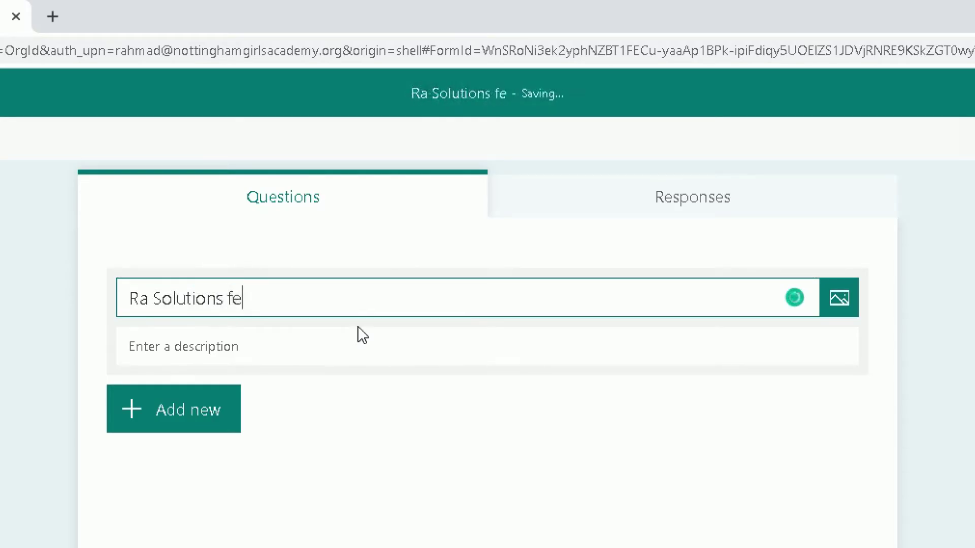
pyautogui.write('edback')
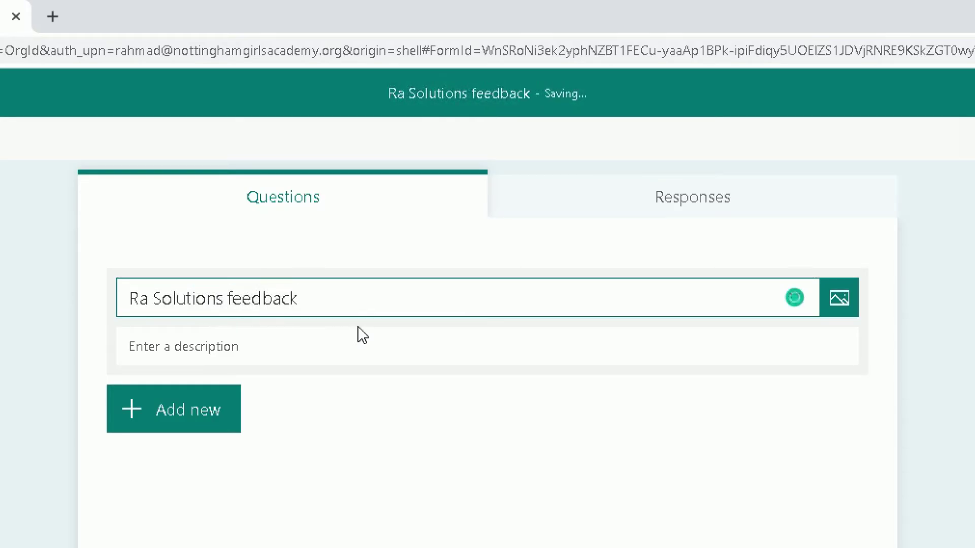
# Add the description 'To get feedback from people about my Youtube channel'
pyautogui.click(340, 335)
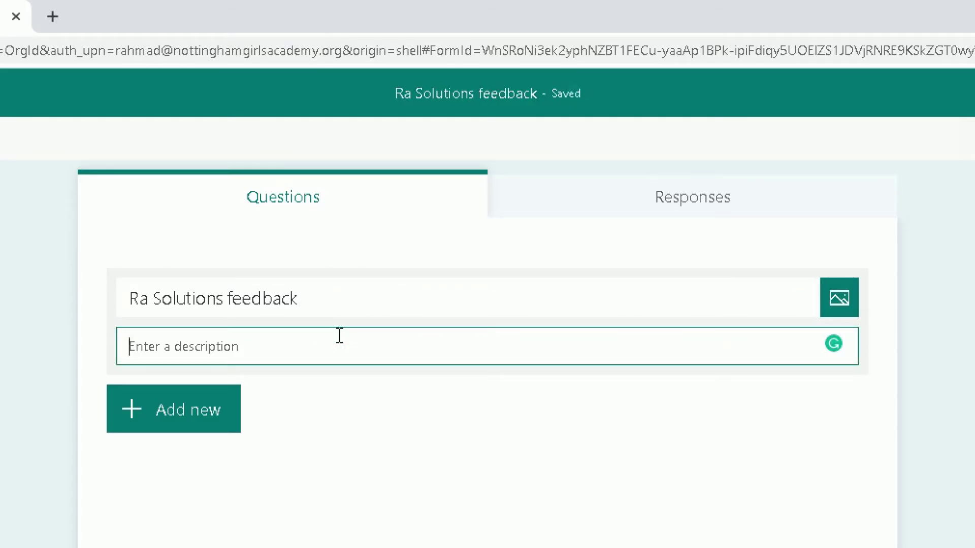
pyautogui.write('Tp get')
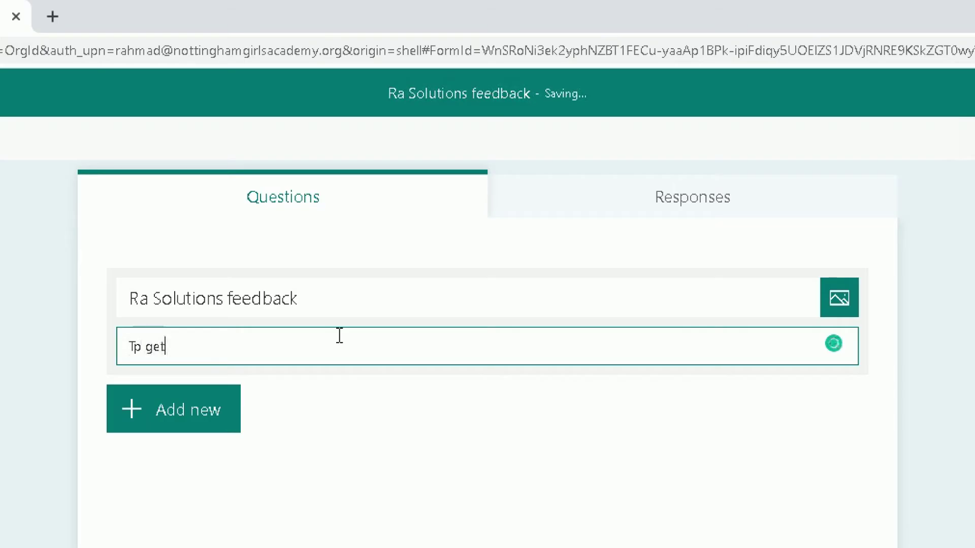
pyautogui.press('BackSpace')
pyautogui.press('BackSpace')
pyautogui.press('BackSpace')
pyautogui.write('get feedback from ')
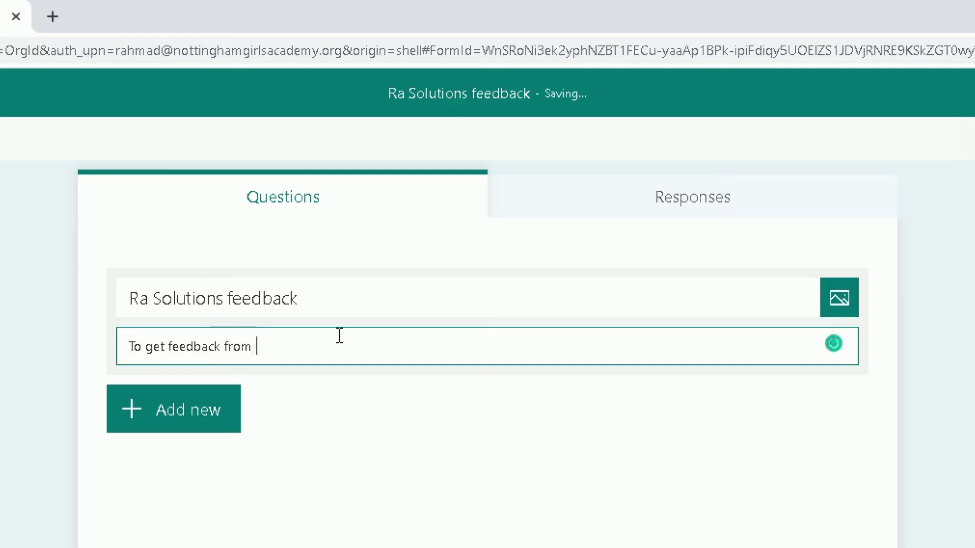
pyautogui.write('people about my ')
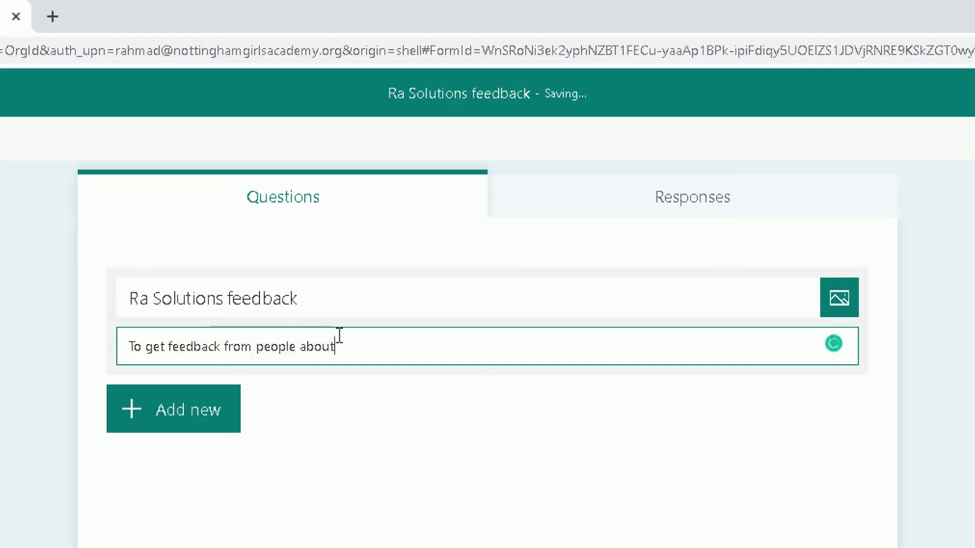
pyautogui.write('Youtube channel')
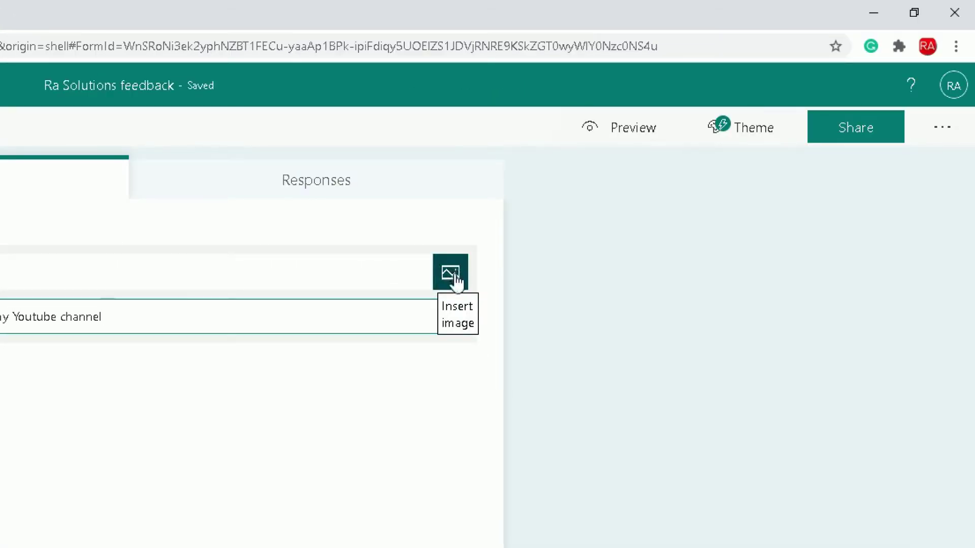
pyautogui.click(455, 278)
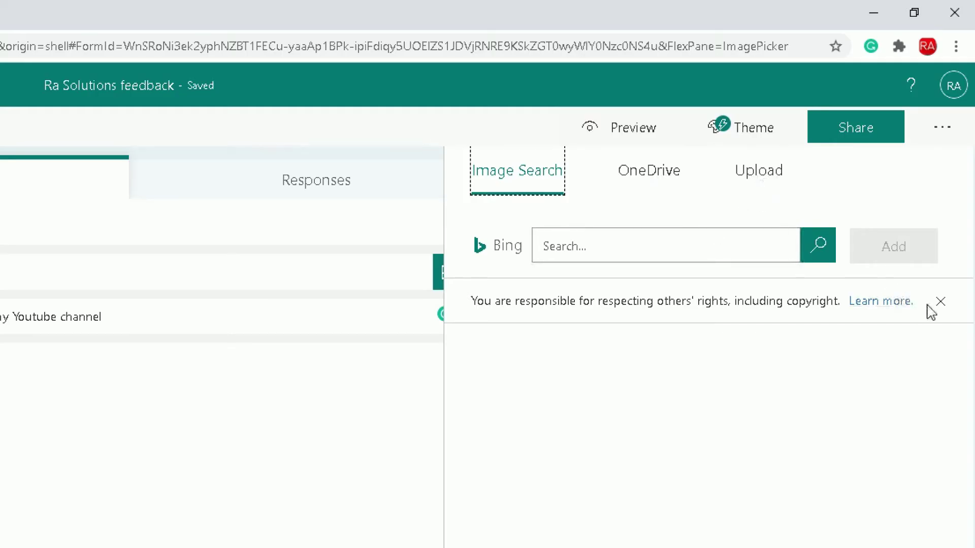
pyautogui.click(770, 244)
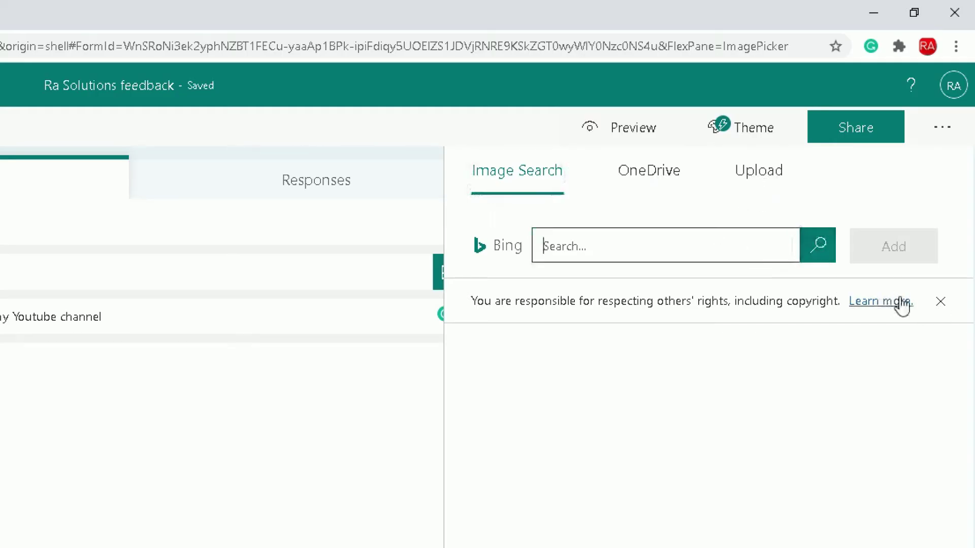
pyautogui.click(636, 244)
pyautogui.write('ra solui')
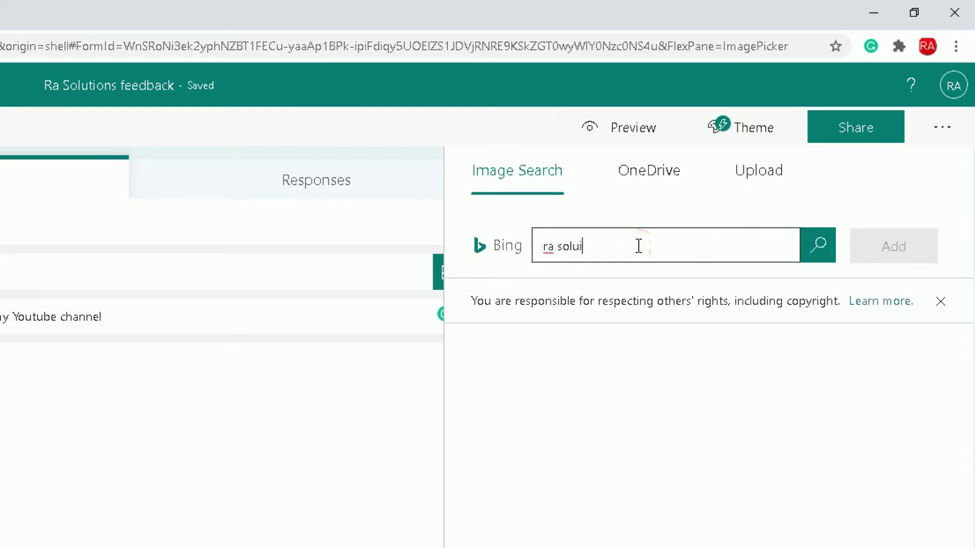
pyautogui.write('tion logo')
pyautogui.press('Return')
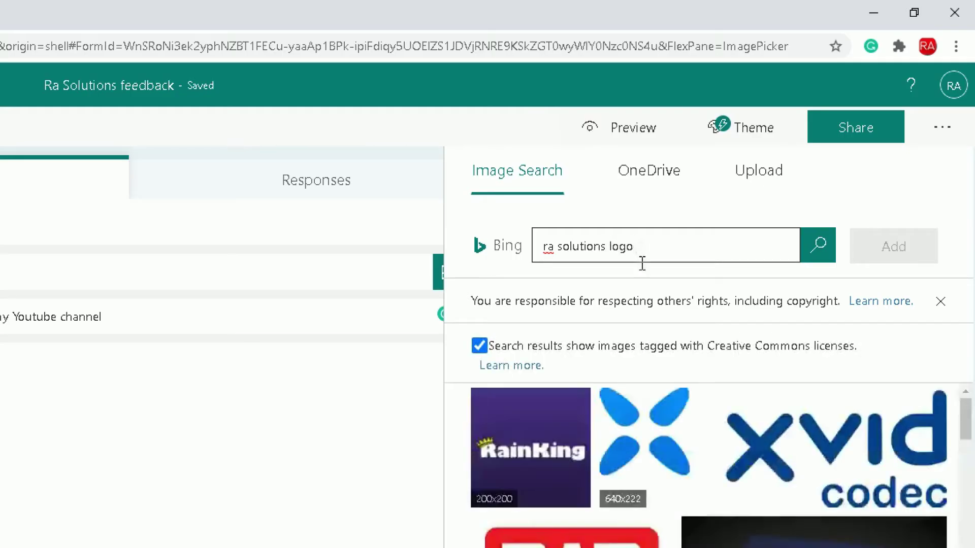
pyautogui.scroll(-12, 688, 496)
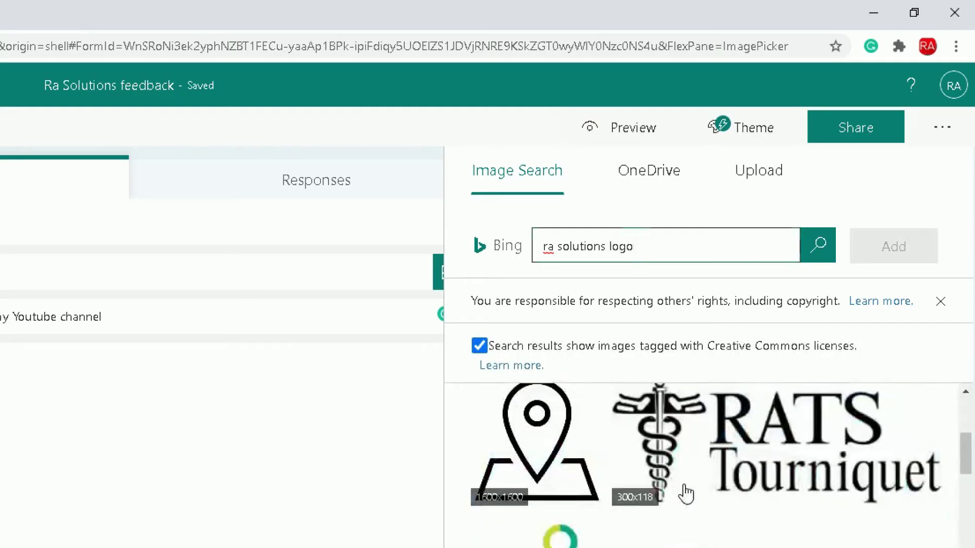
pyautogui.scroll(10, 685, 493)
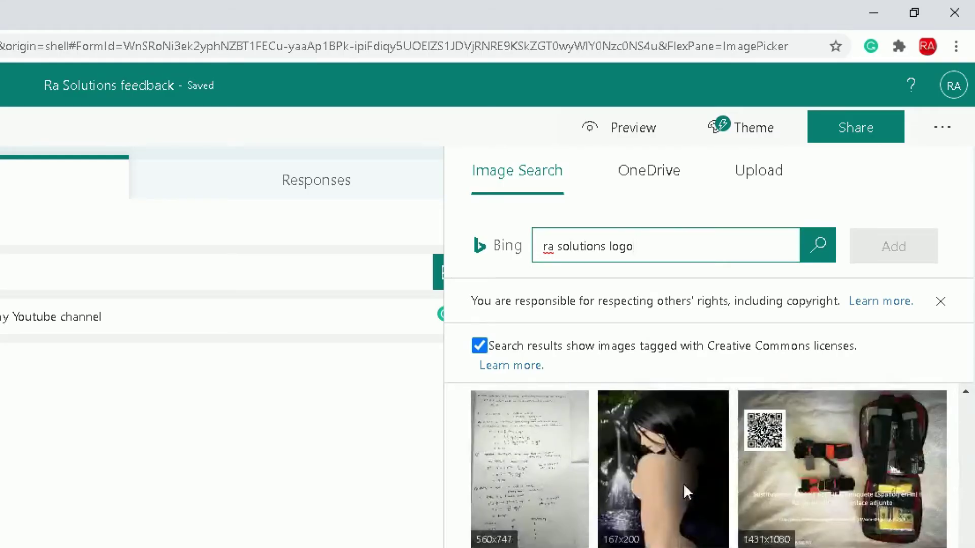
pyautogui.scroll(-3, 685, 493)
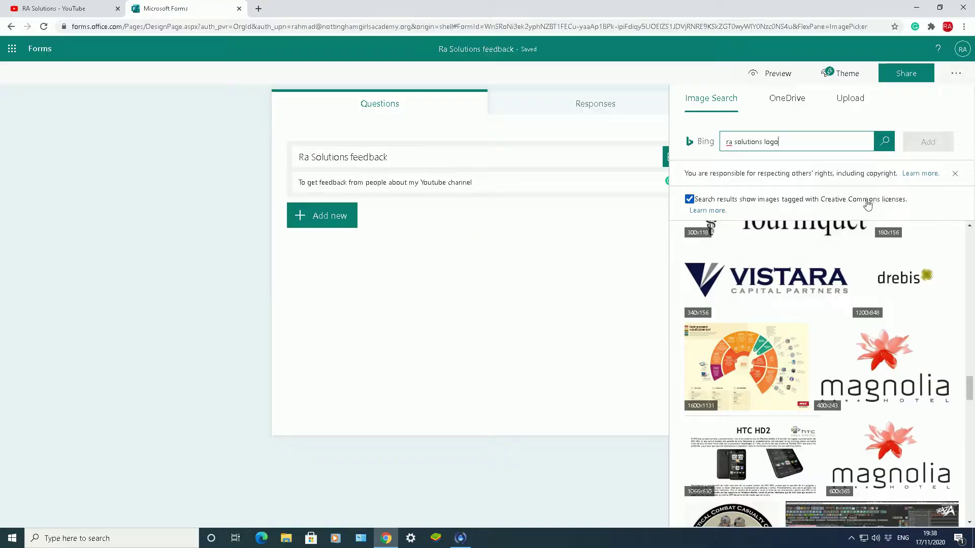
pyautogui.click(955, 175)
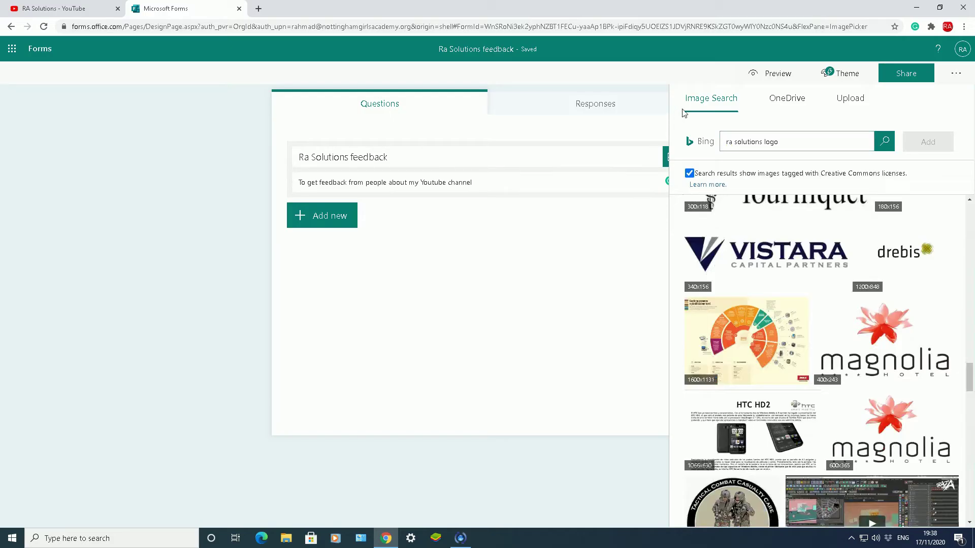
pyautogui.click(606, 199)
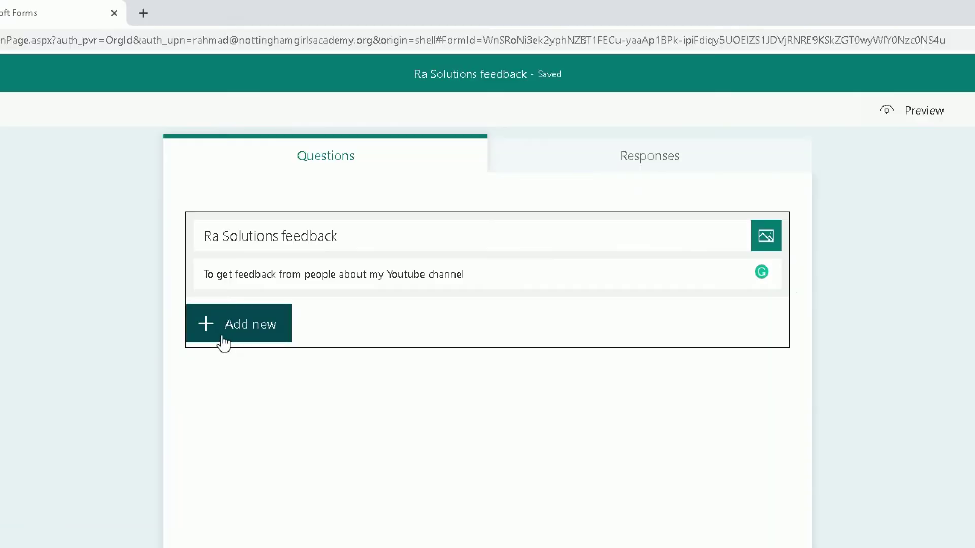
# Browse the extra question types, then add a Text question as question 1
pyautogui.click(313, 229)
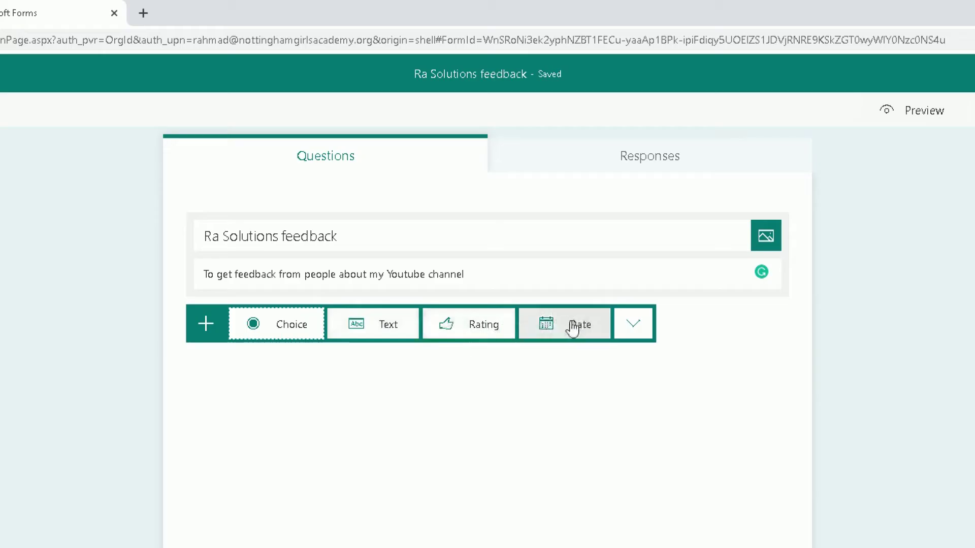
pyautogui.click(634, 333)
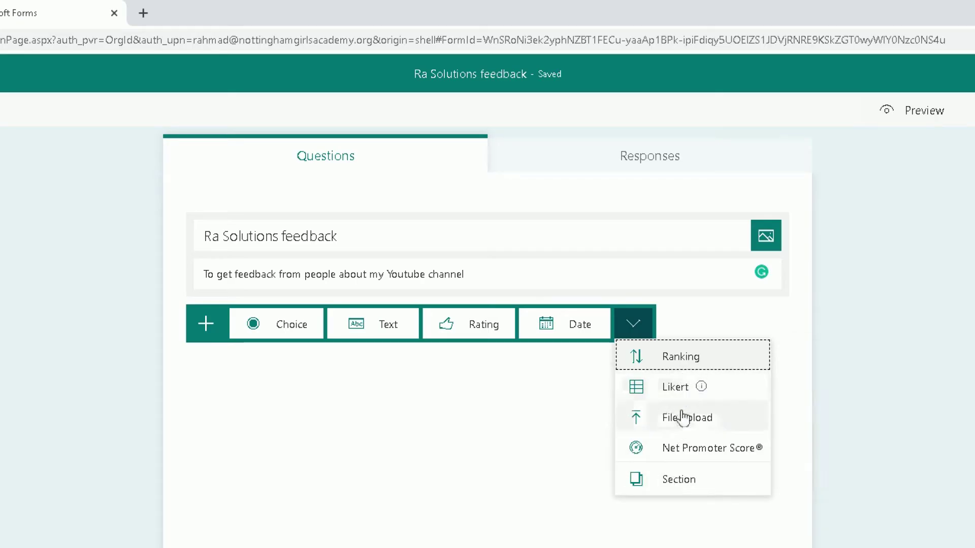
pyautogui.click(559, 406)
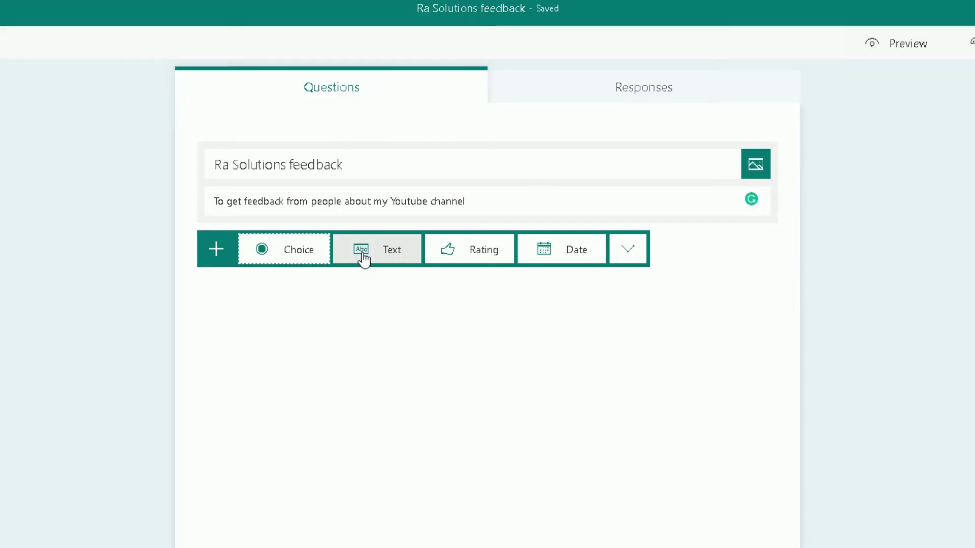
pyautogui.click(362, 253)
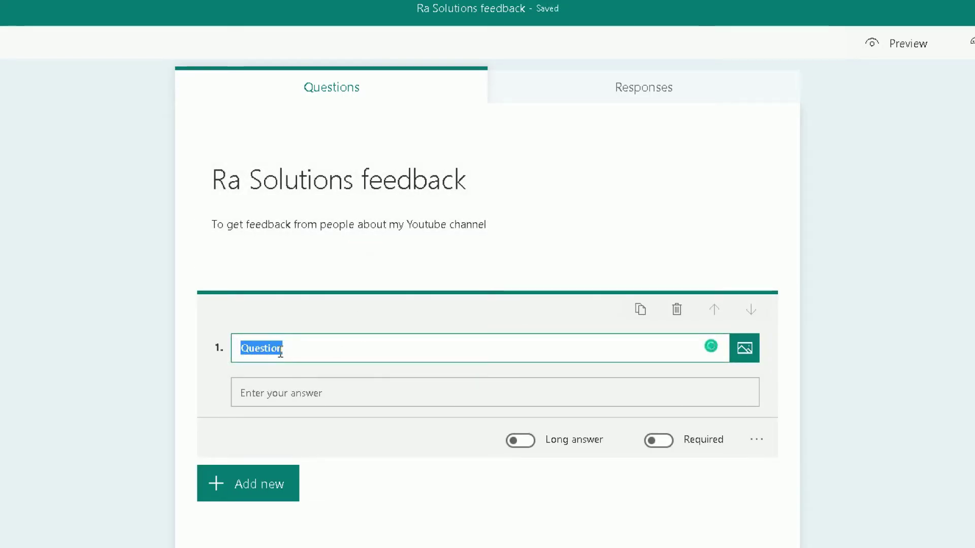
# Title question 1 'What is your name?' and make it required
pyautogui.write('What is your')
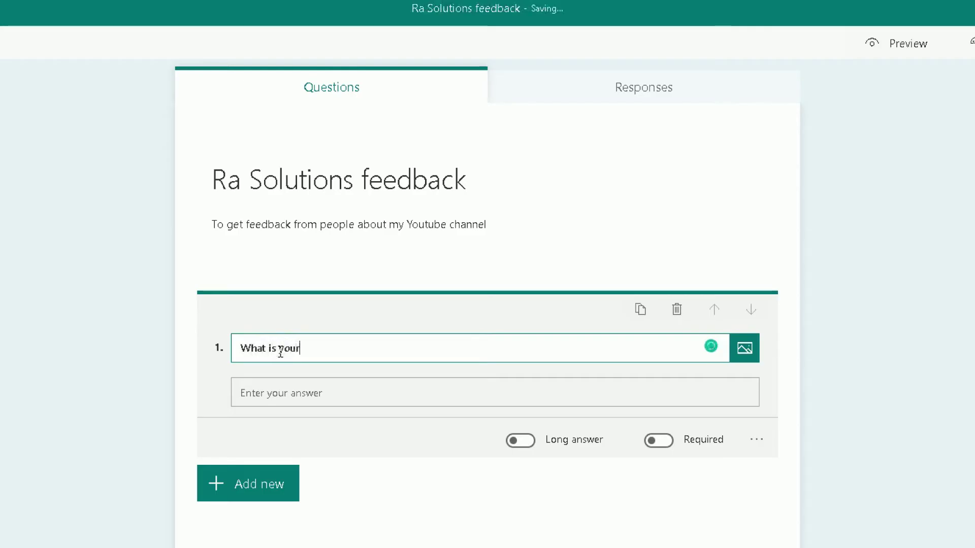
pyautogui.write(' name?')
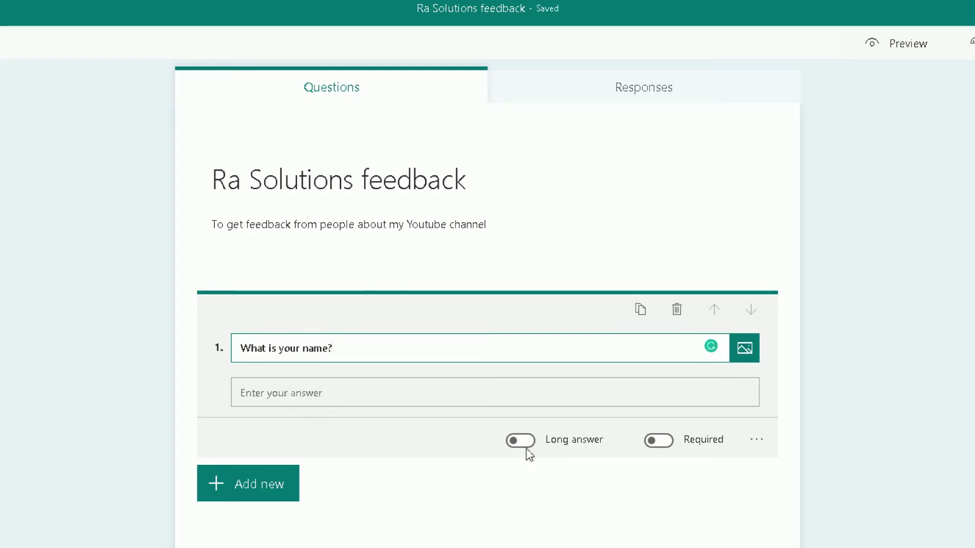
pyautogui.click(660, 441)
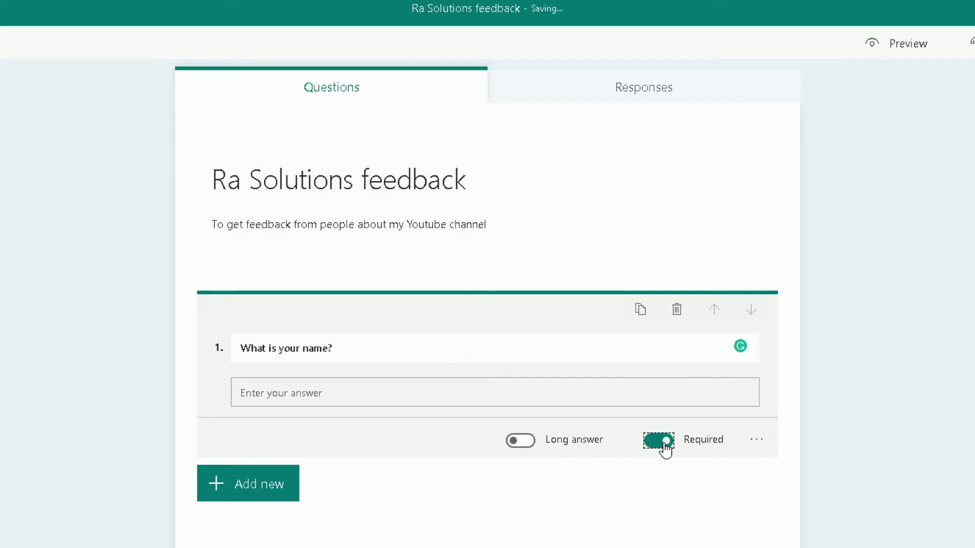
pyautogui.click(664, 444)
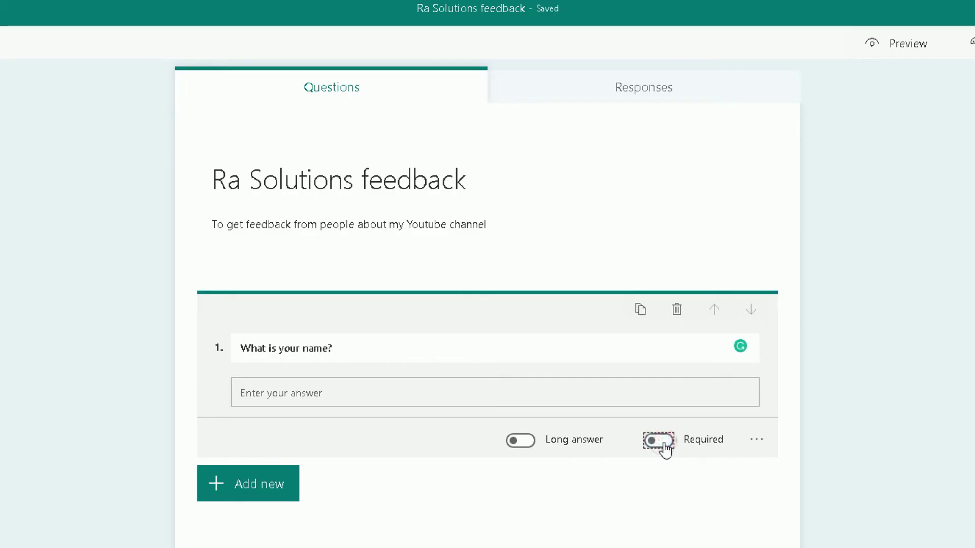
pyautogui.click(663, 444)
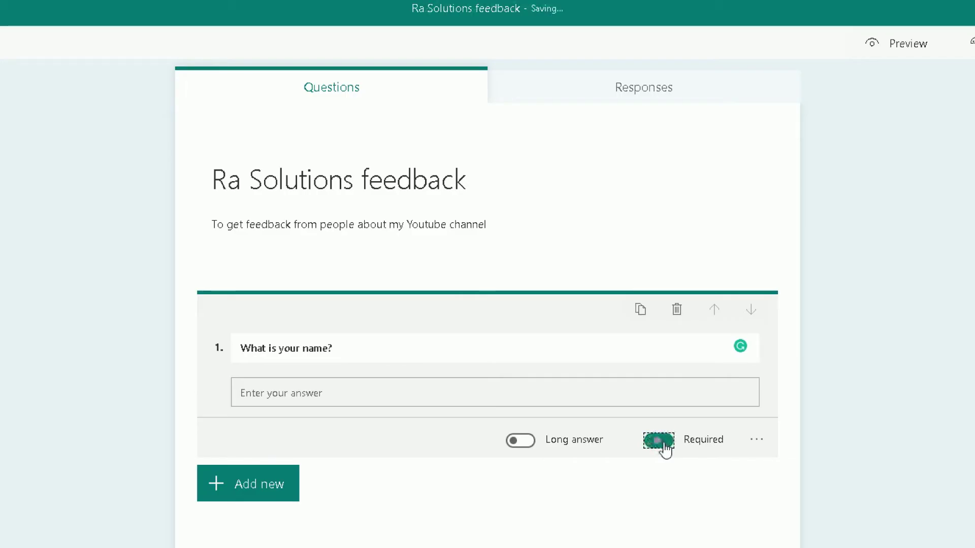
# Keep question 1's answer box short and single-line, with Long answer switched back off
pyautogui.click(755, 443)
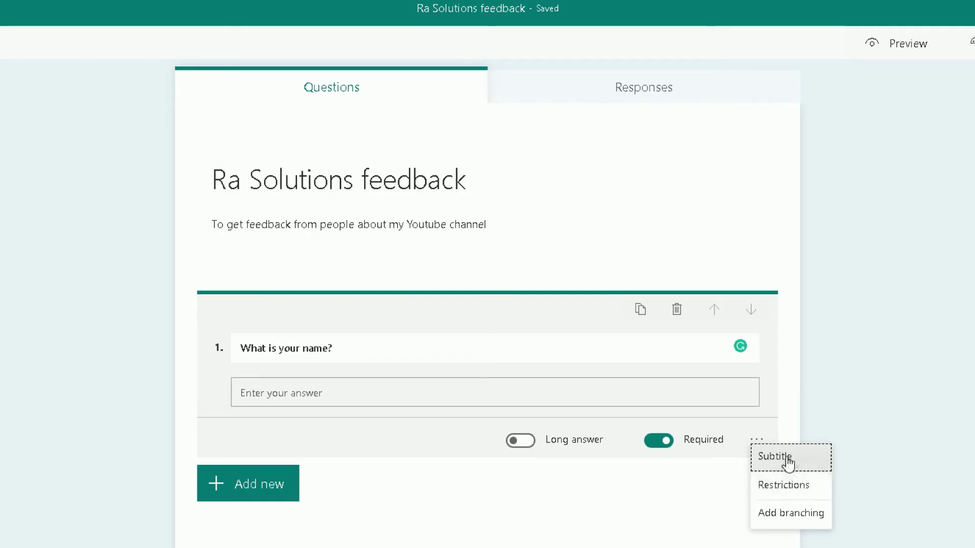
pyautogui.click(656, 497)
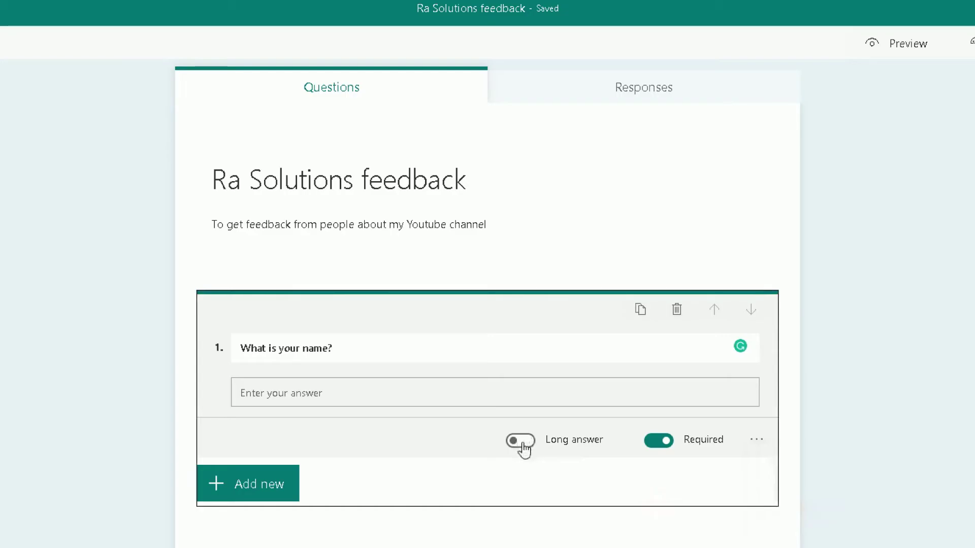
pyautogui.click(522, 442)
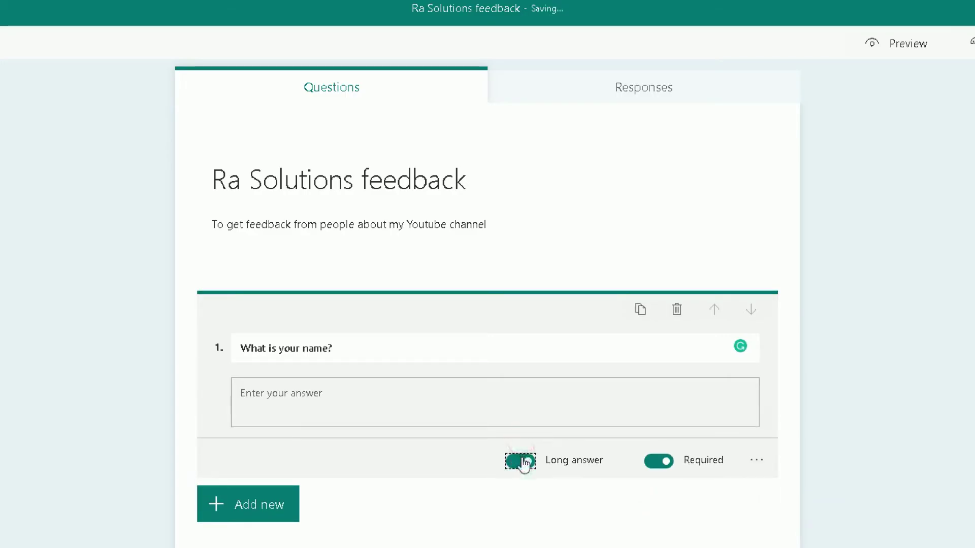
pyautogui.click(522, 460)
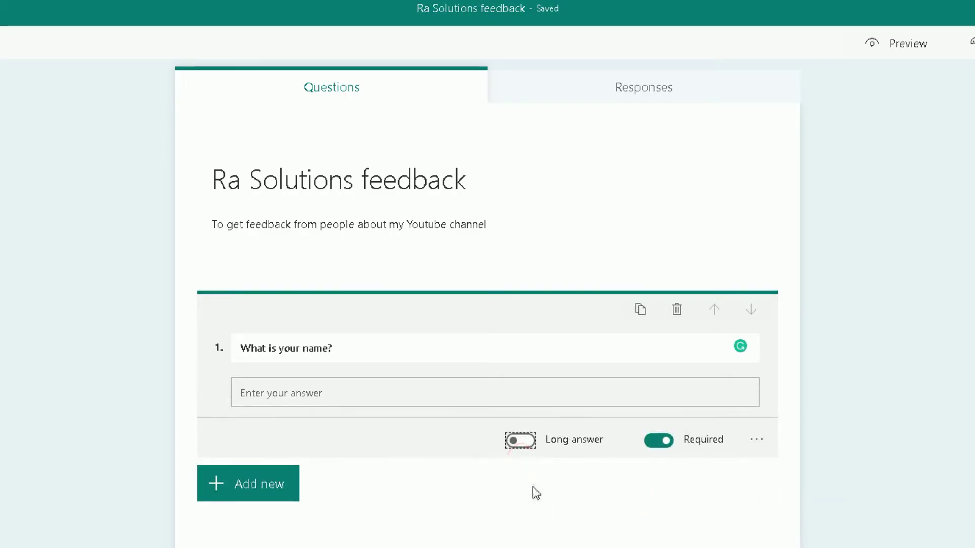
pyautogui.click(532, 486)
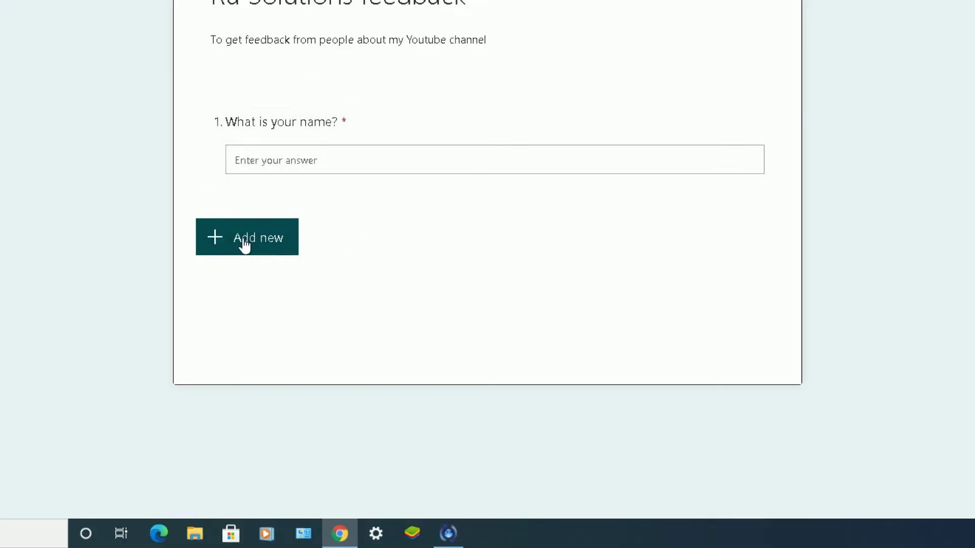
pyautogui.click(245, 244)
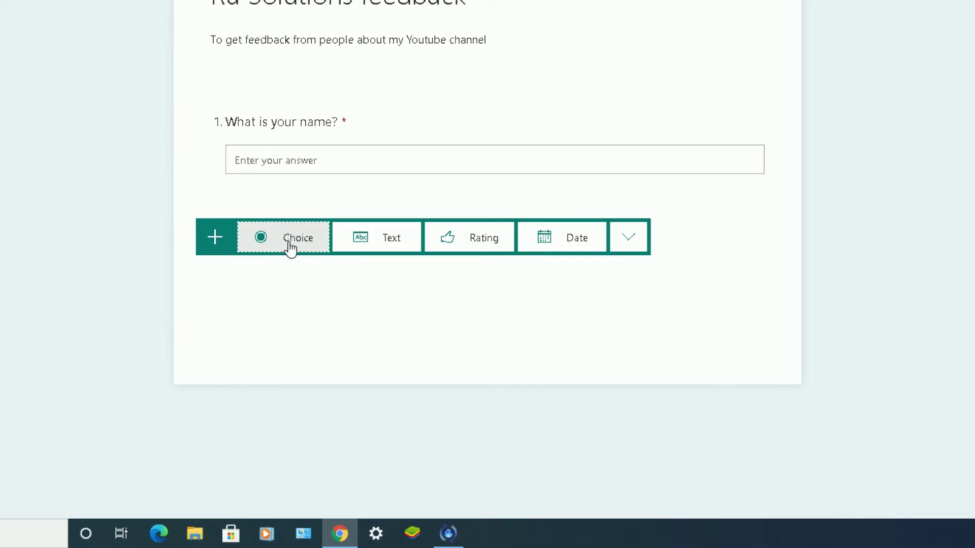
# Add a Choice question 'What is your favourite colour?' with options Blue and Red
pyautogui.click(273, 248)
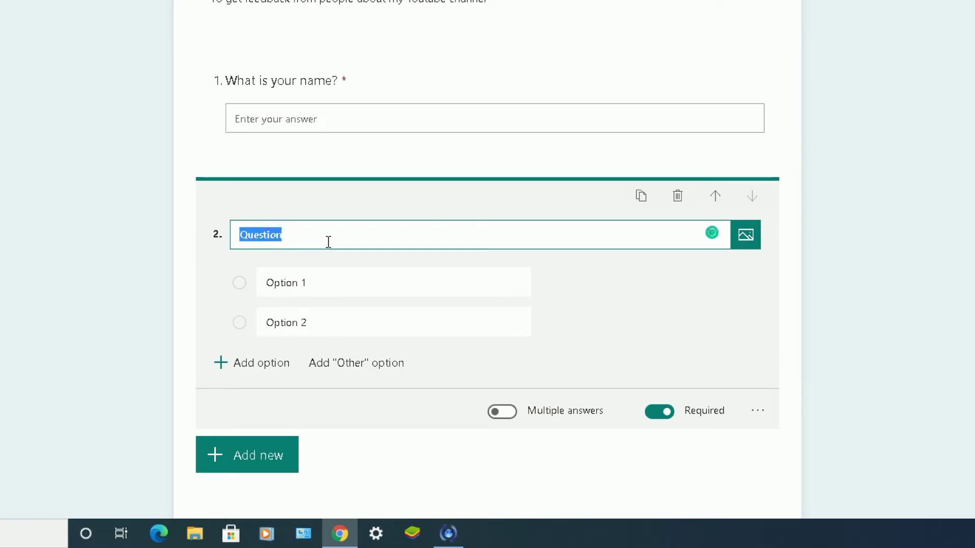
pyautogui.write('What is')
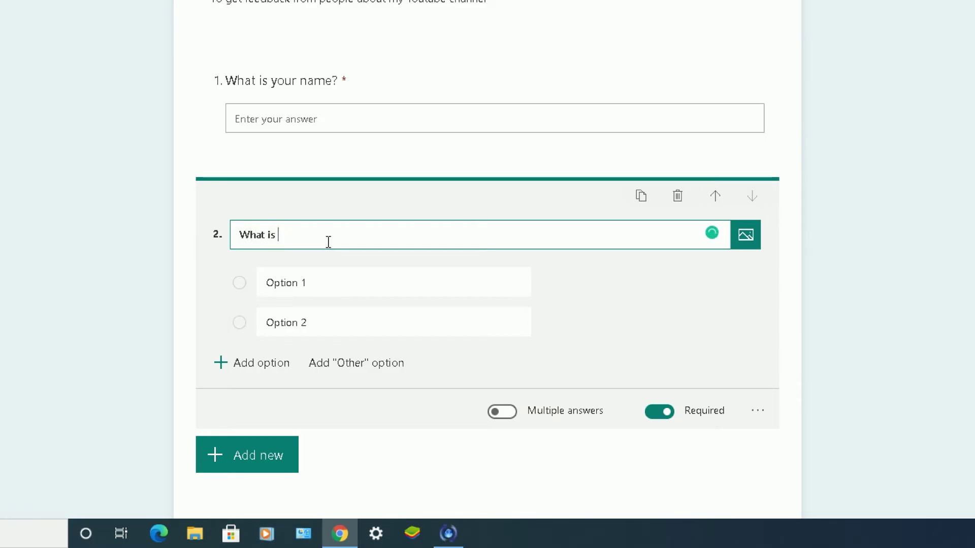
pyautogui.write(' your favourite')
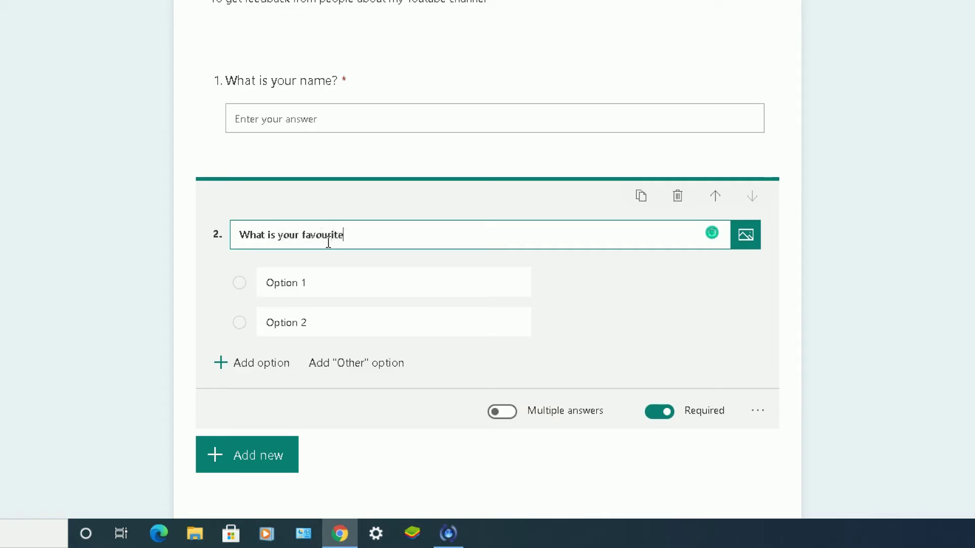
pyautogui.write(' colour?')
pyautogui.rightClick(323, 231)
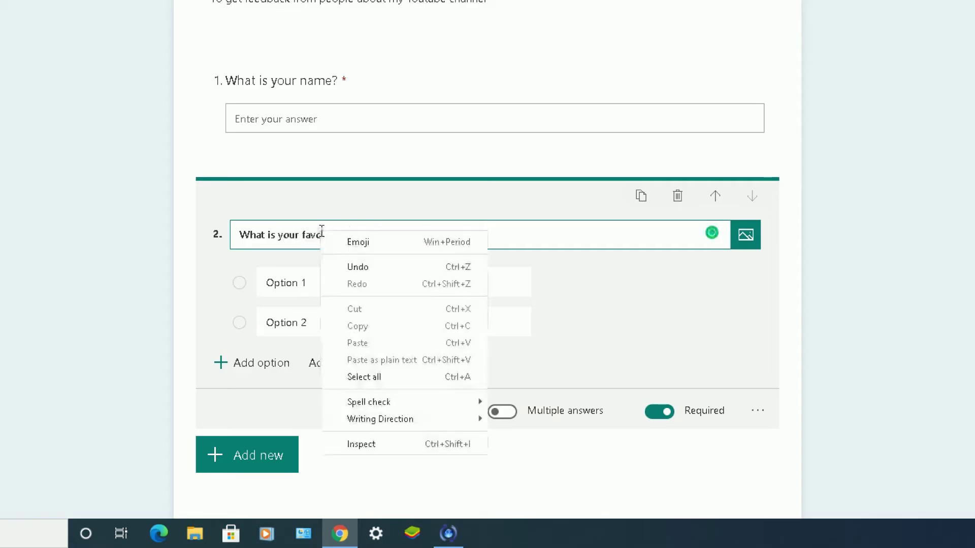
pyautogui.click(312, 256)
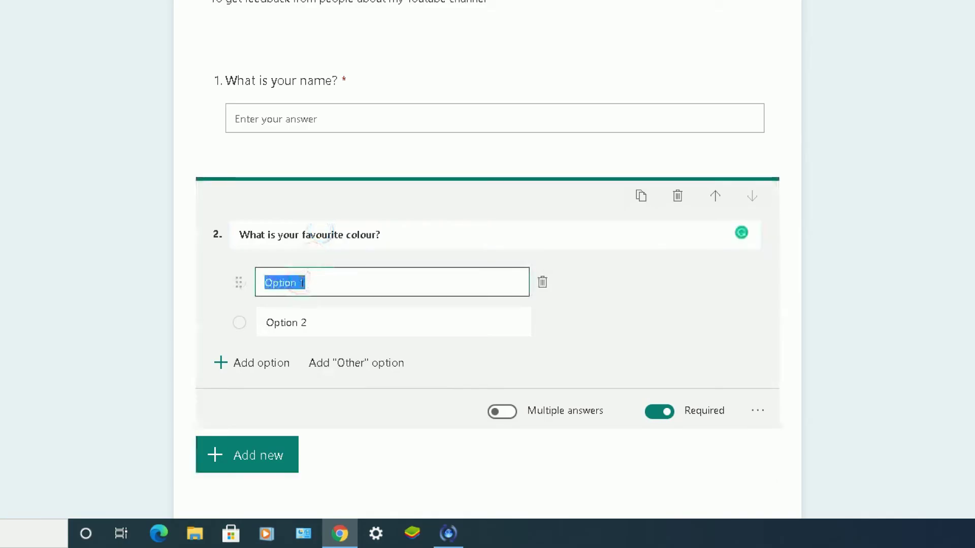
pyautogui.write('BLue')
pyautogui.press('BackSpace')
pyautogui.press('BackSpace')
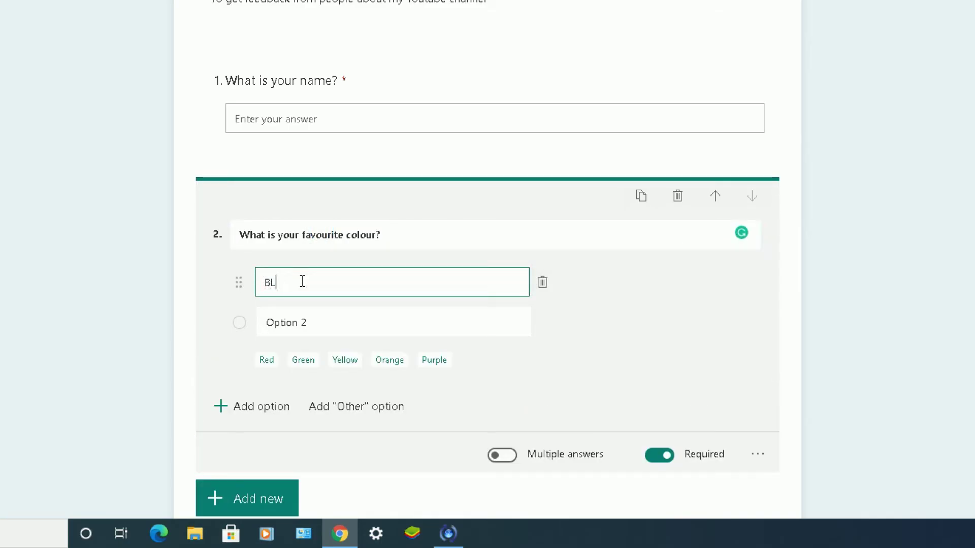
pyautogui.write('lue')
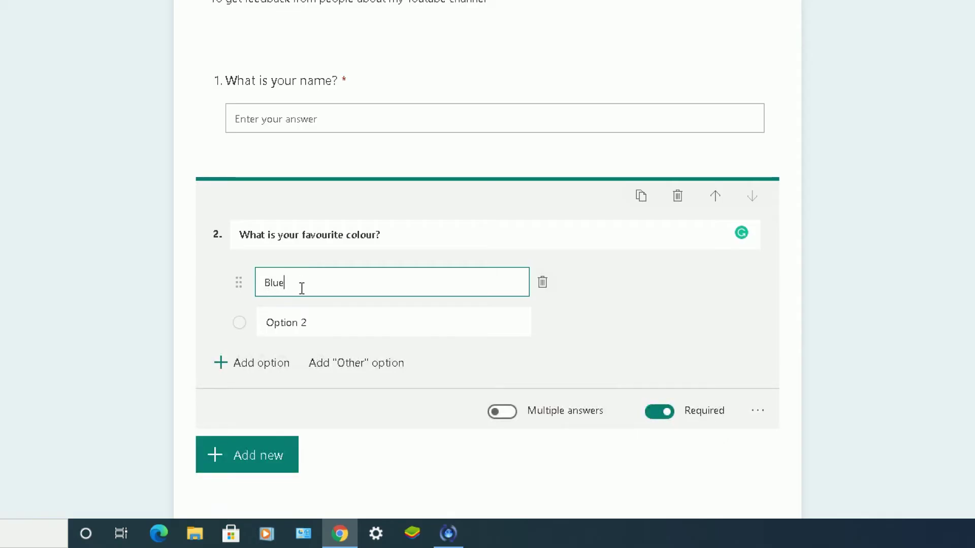
pyautogui.click(302, 322)
pyautogui.write('Red')
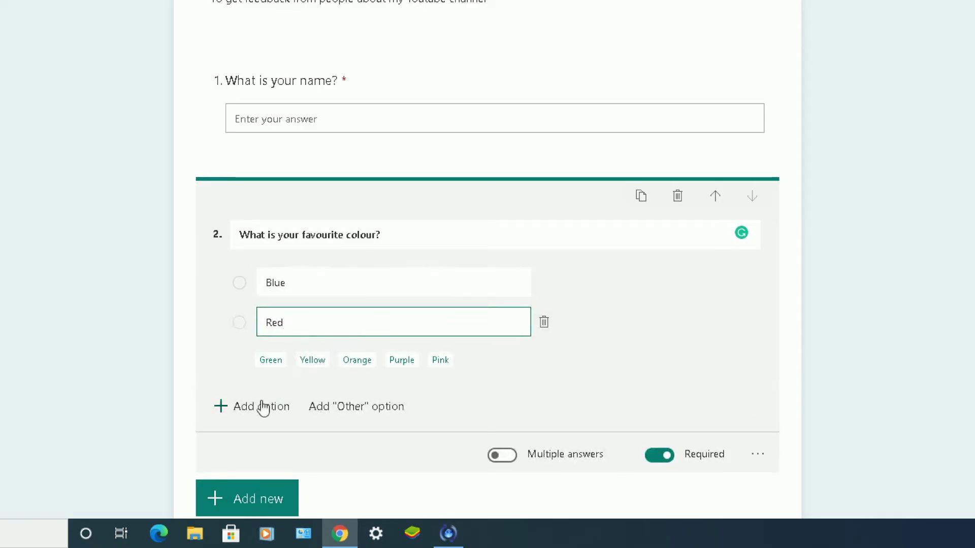
# Add Green, Yellow, Orange and an Other option to the colour question
pyautogui.click(231, 409)
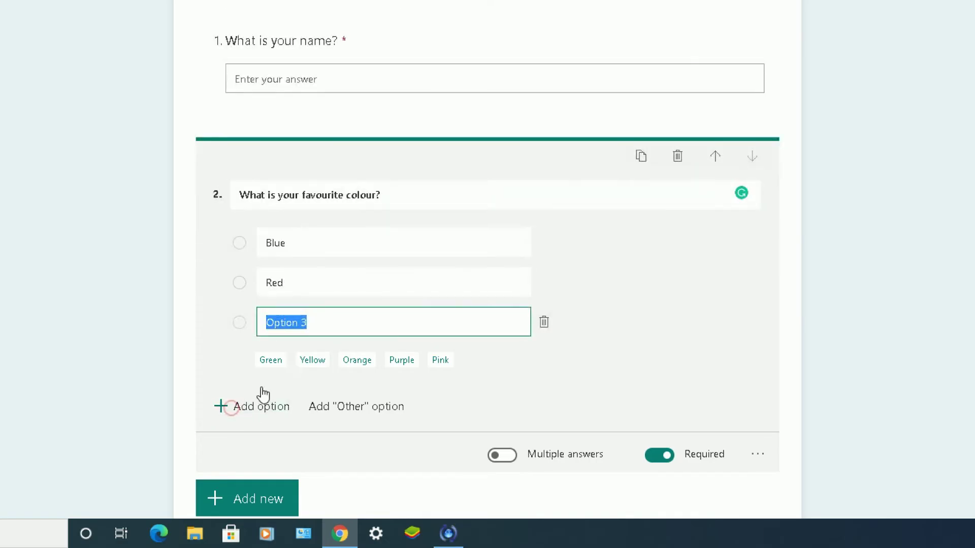
pyautogui.write('Green')
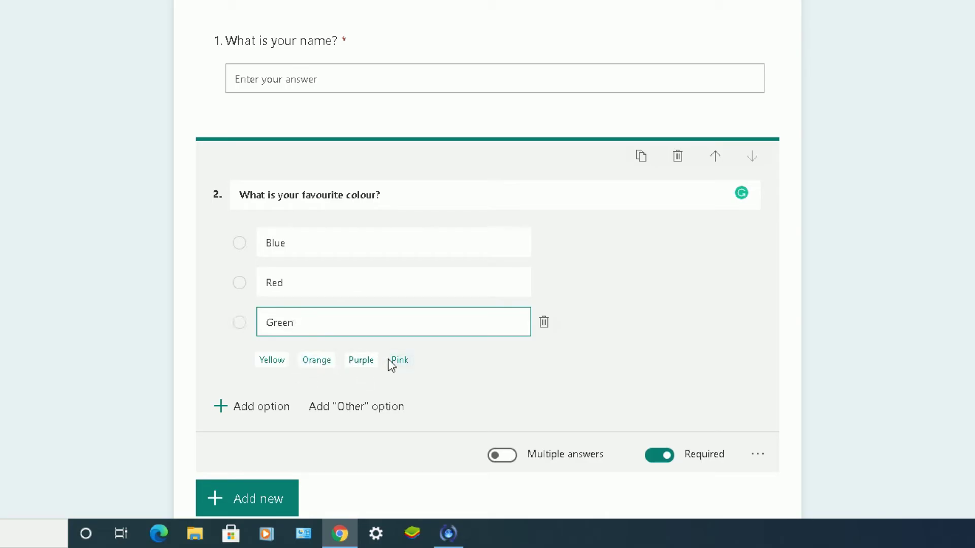
pyautogui.click(271, 361)
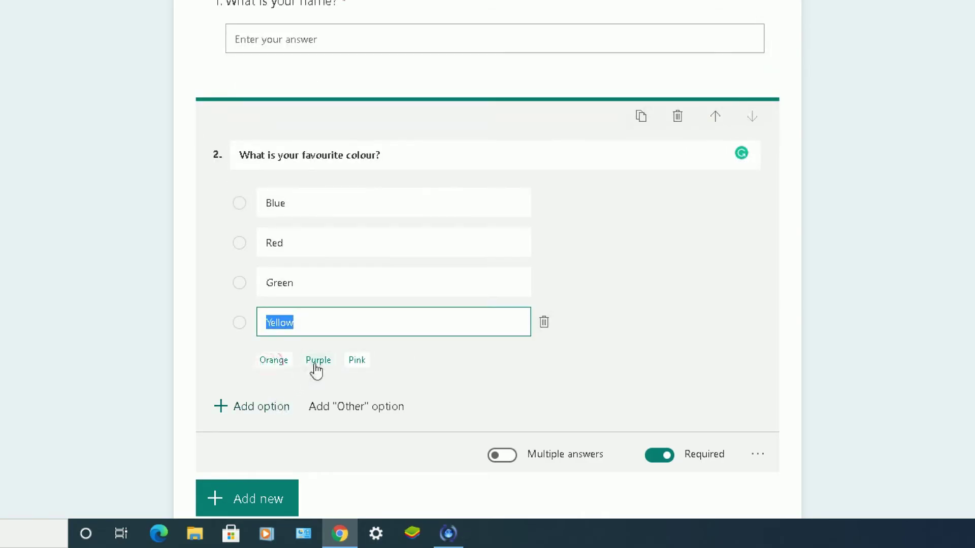
pyautogui.click(281, 362)
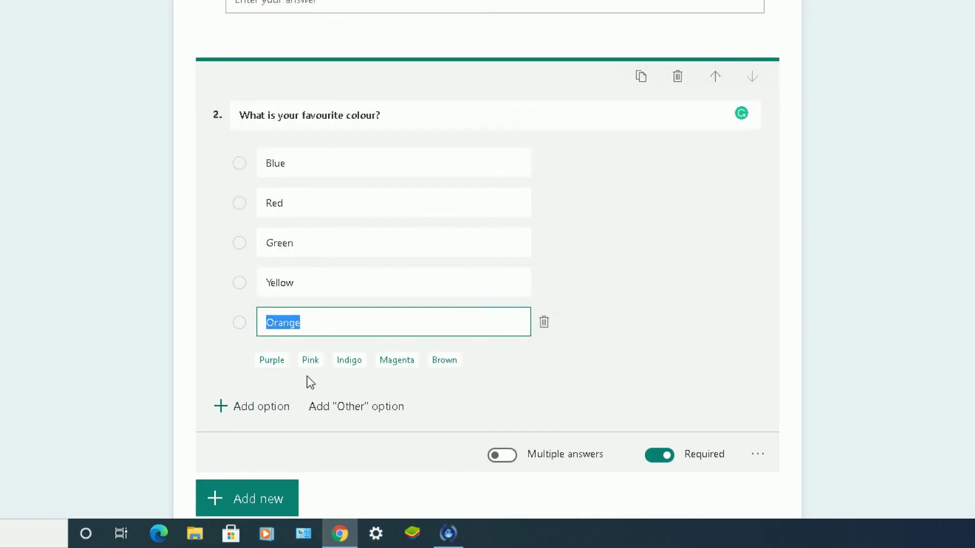
pyautogui.click(329, 408)
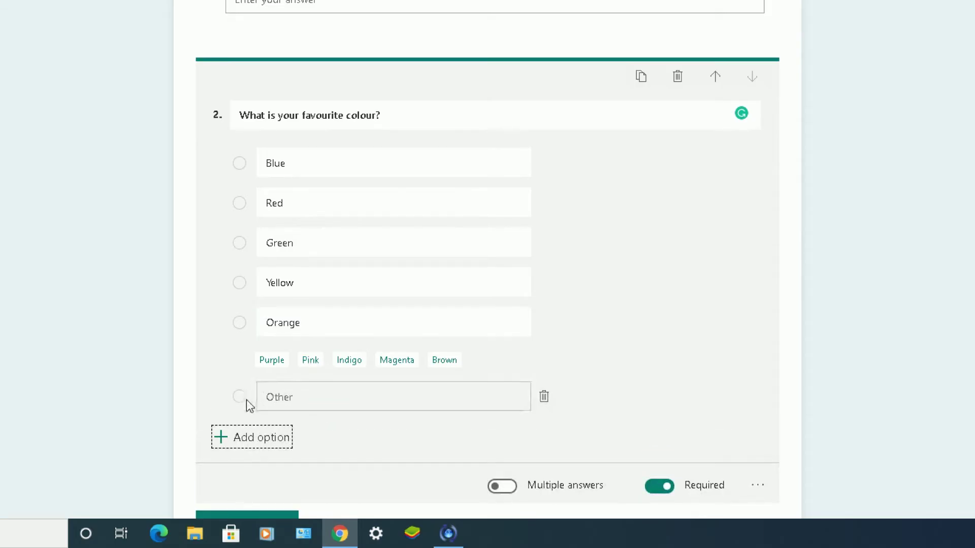
pyautogui.click(300, 397)
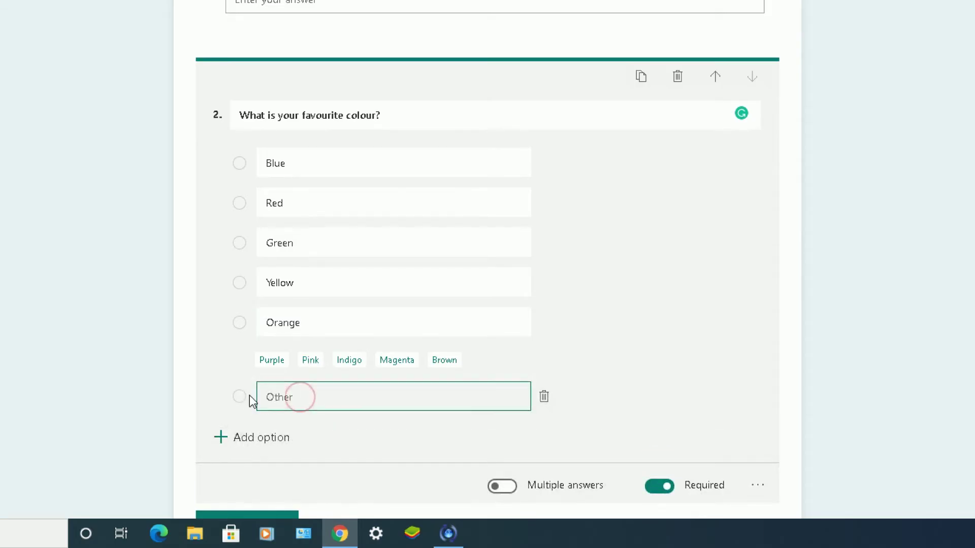
pyautogui.click(277, 398)
pyautogui.scroll(-3, 359, 399)
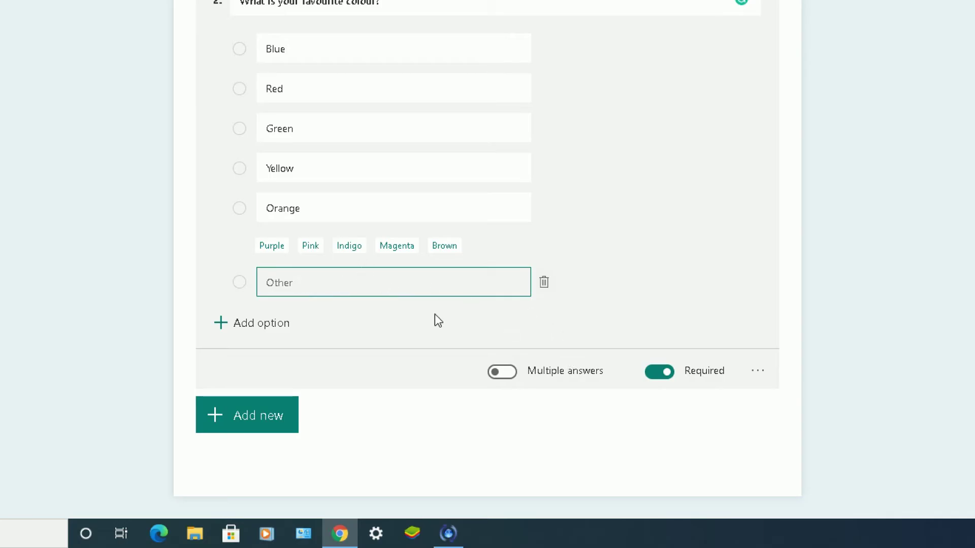
pyautogui.click(760, 374)
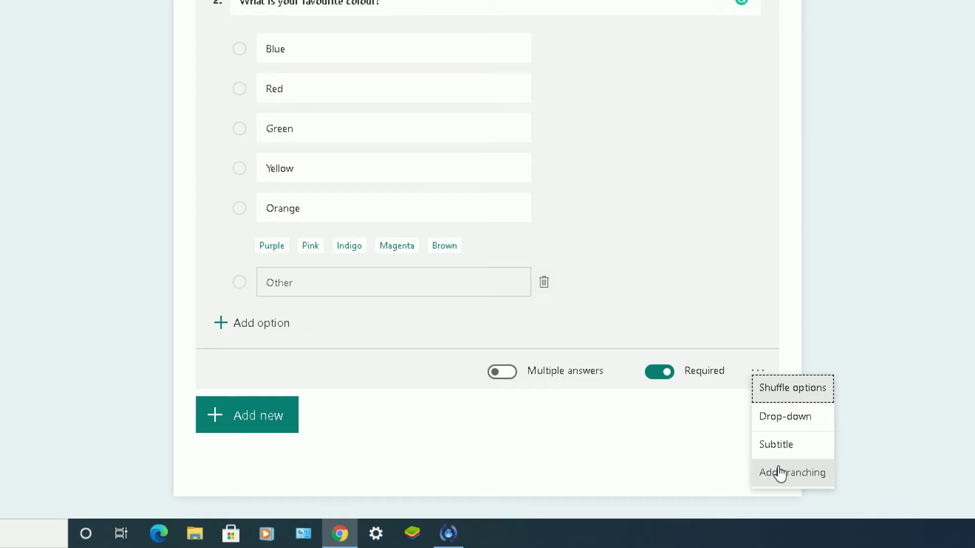
pyautogui.click(588, 415)
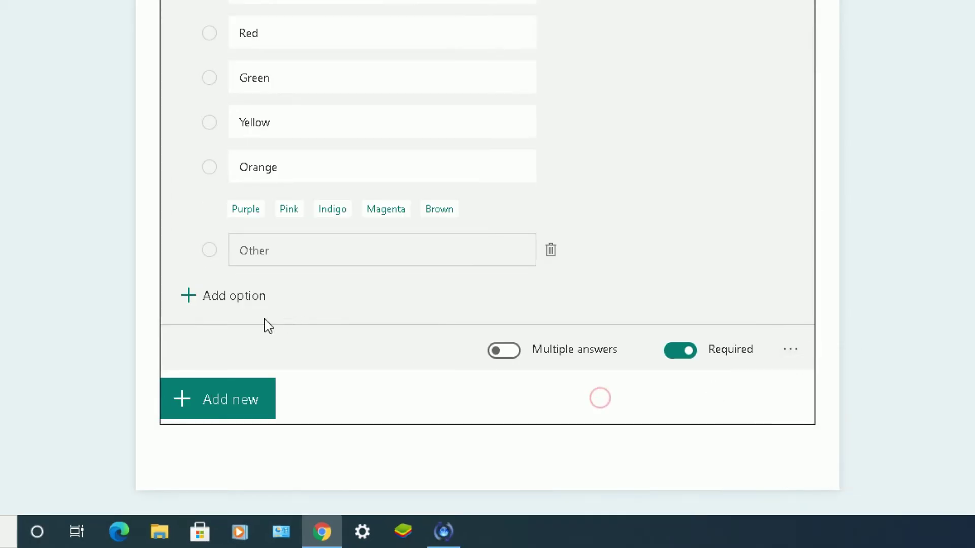
# Add a Rating question 'What would you give RA solutions out of 5 stars?' using 5 stars
pyautogui.click(195, 417)
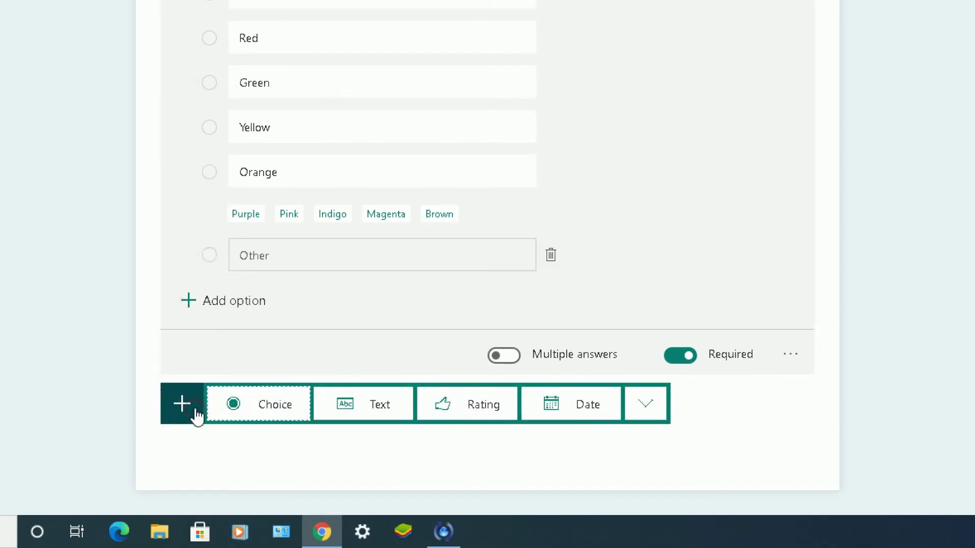
pyautogui.click(438, 420)
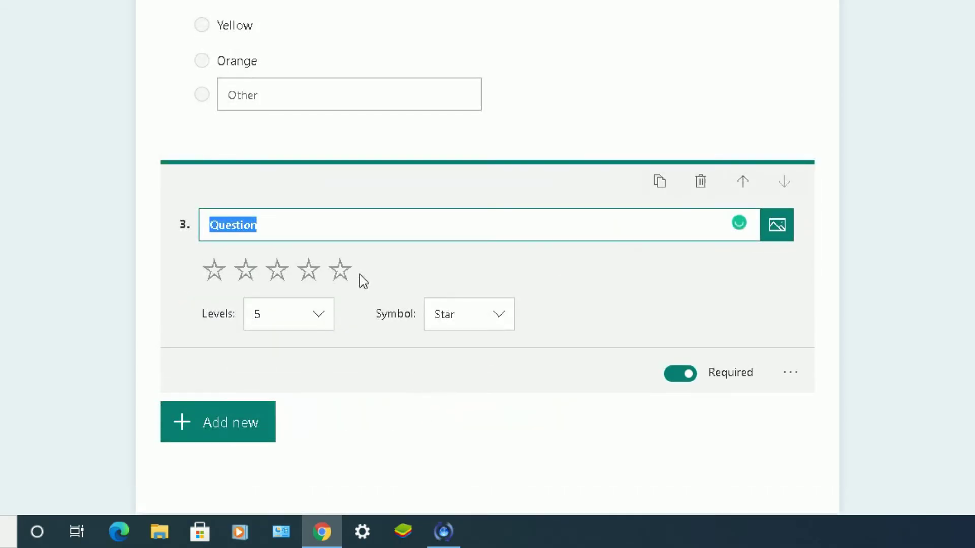
pyautogui.write('What would you g')
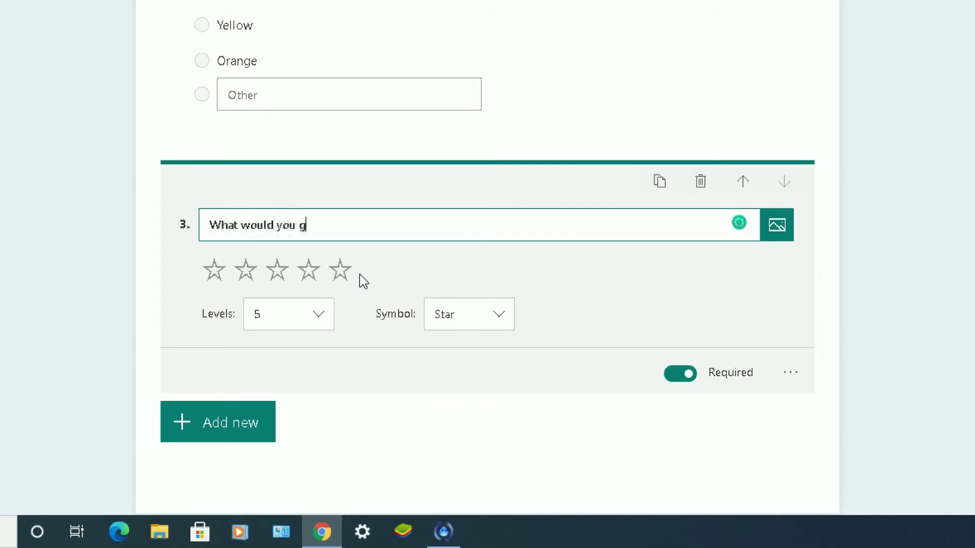
pyautogui.write('ive RA solutio')
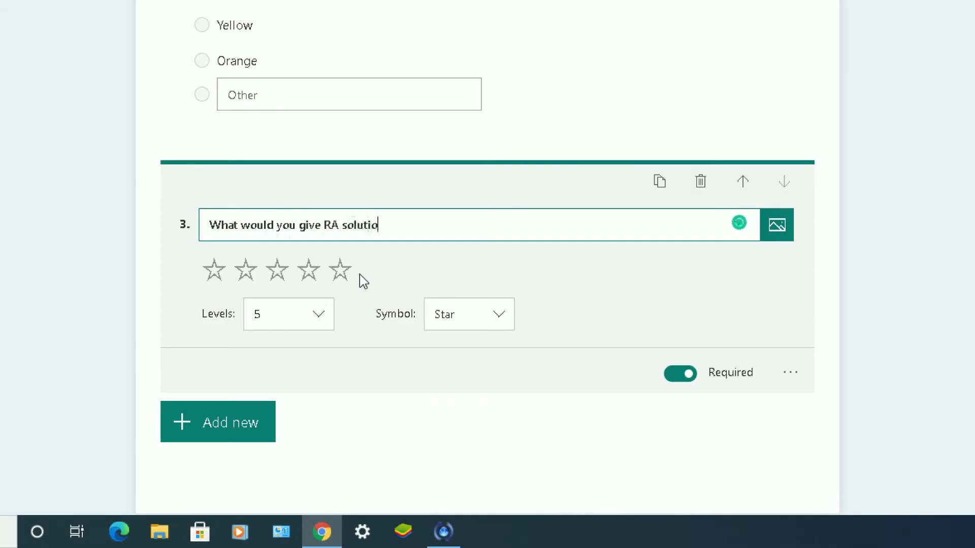
pyautogui.write('ns out of 5 stars?')
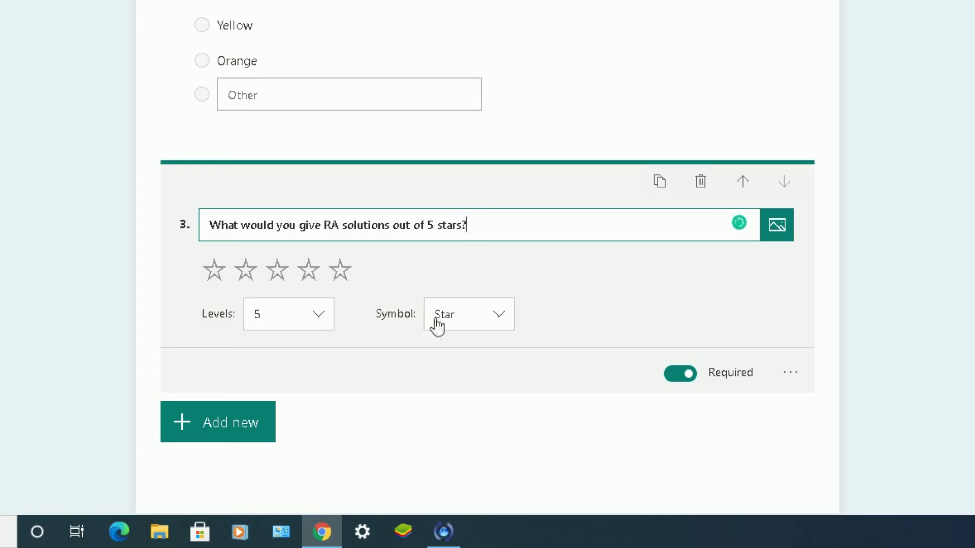
pyautogui.click(479, 318)
pyautogui.click(577, 301)
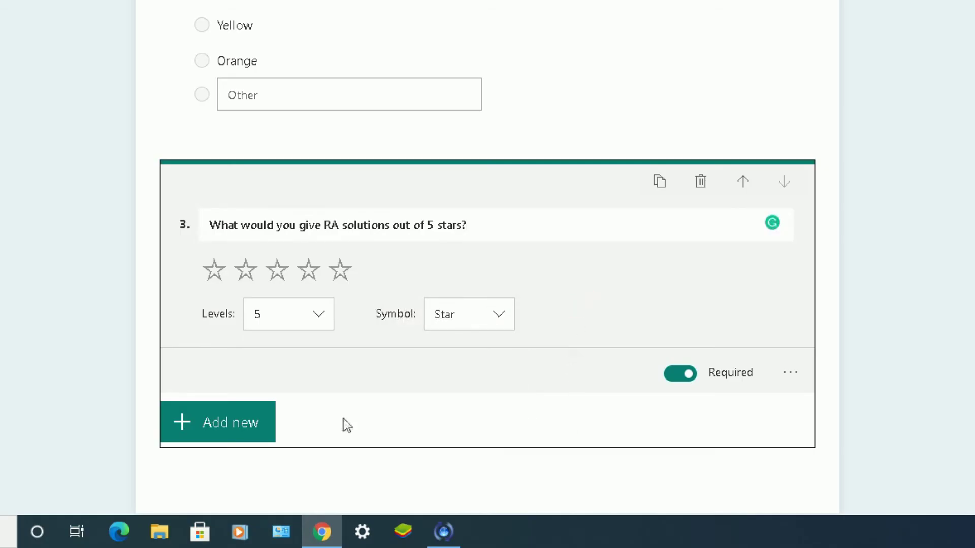
# Add a Date question 'What is today's date?' and move it above the star rating
pyautogui.click(210, 439)
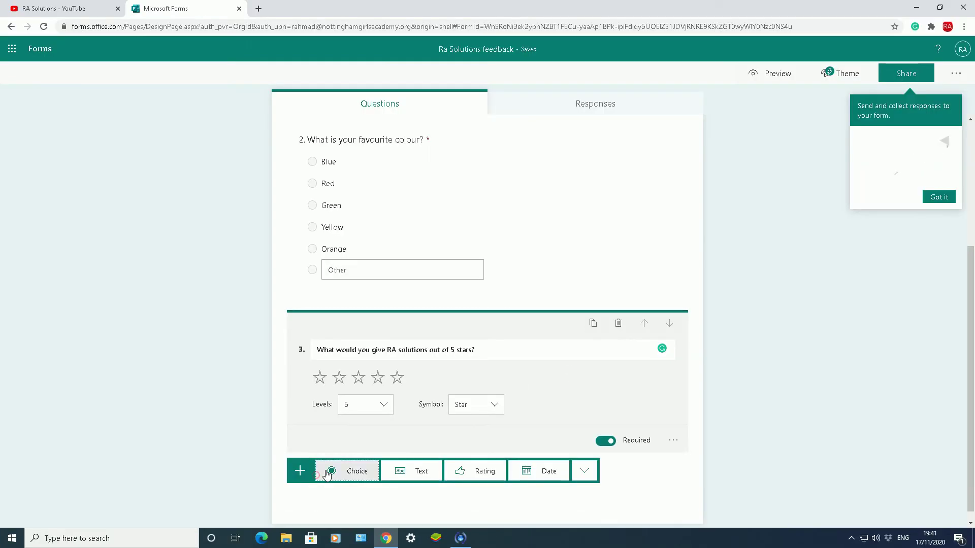
pyautogui.click(543, 472)
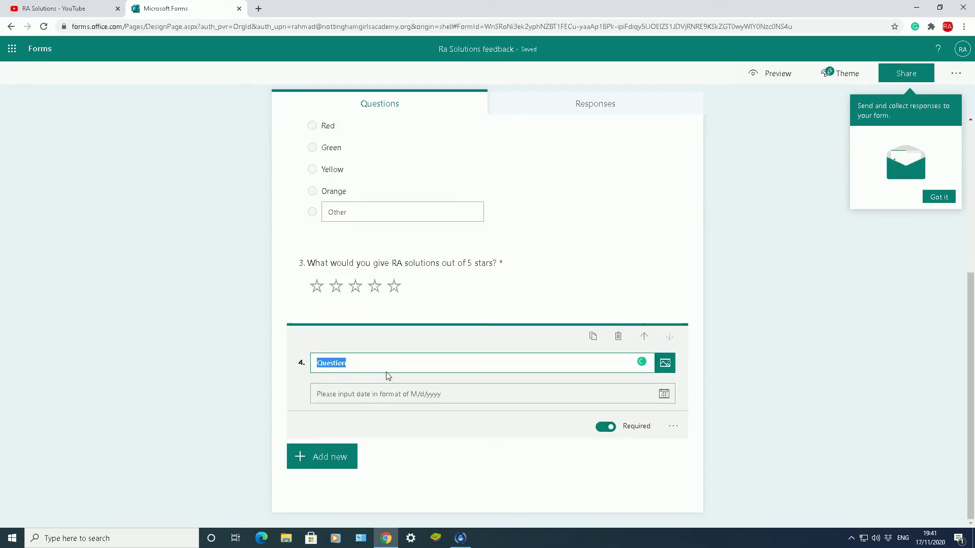
pyautogui.write('What is')
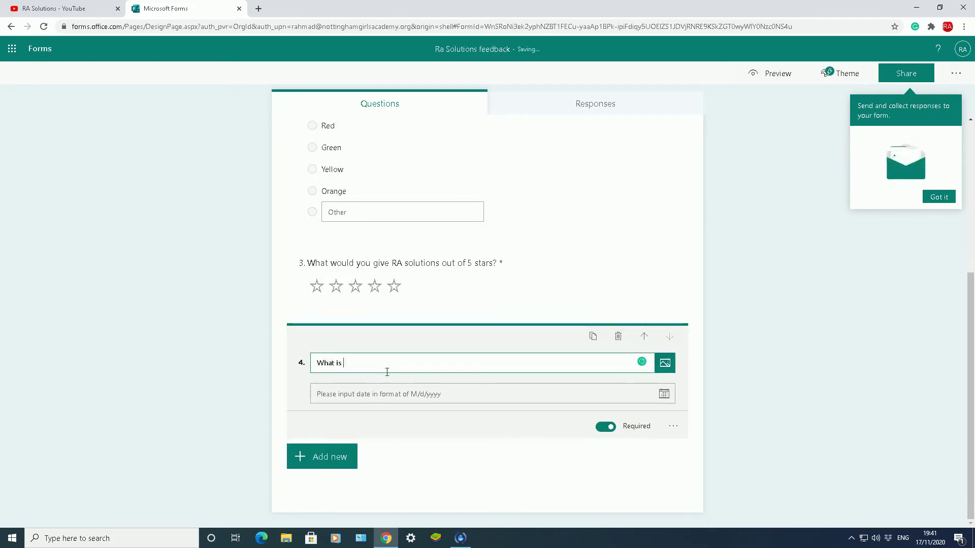
pyautogui.write(" today's date?")
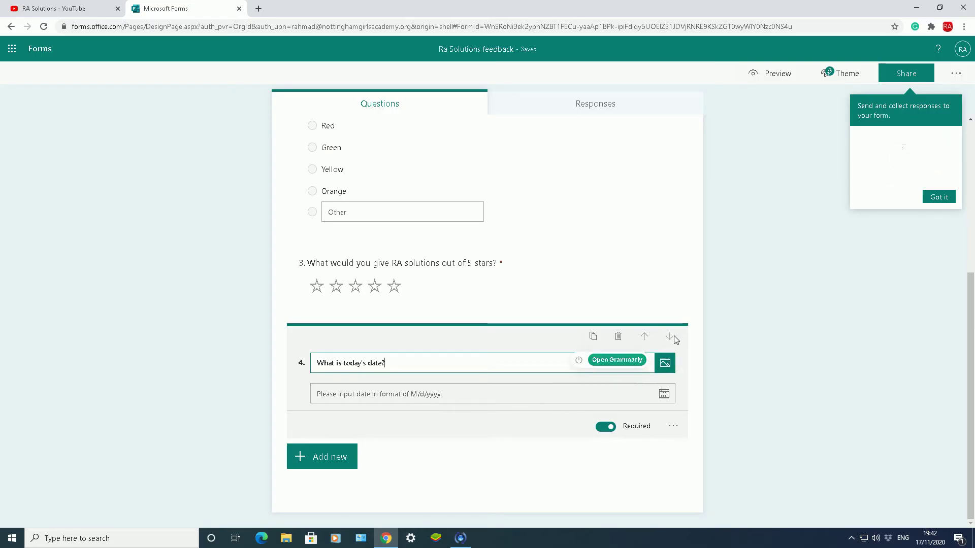
pyautogui.click(645, 338)
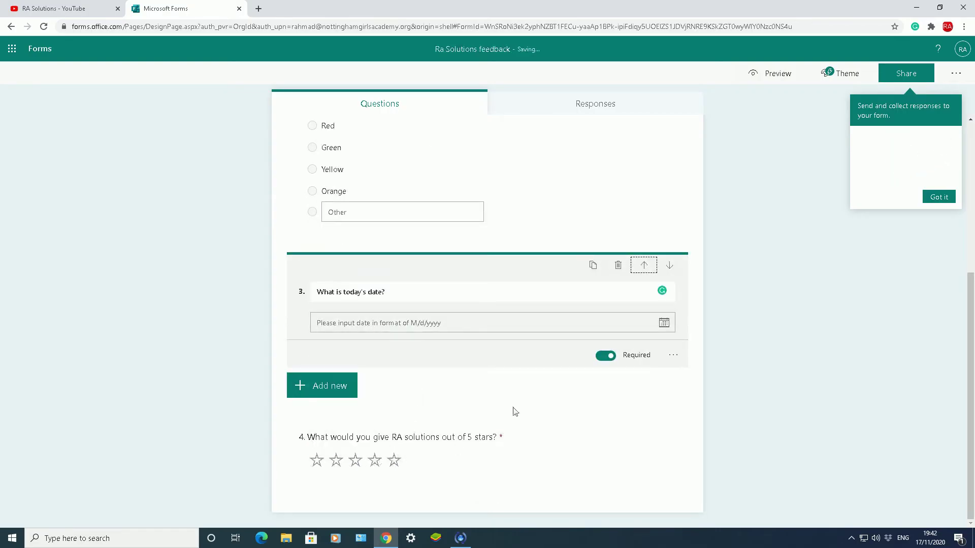
pyautogui.scroll(5, 577, 268)
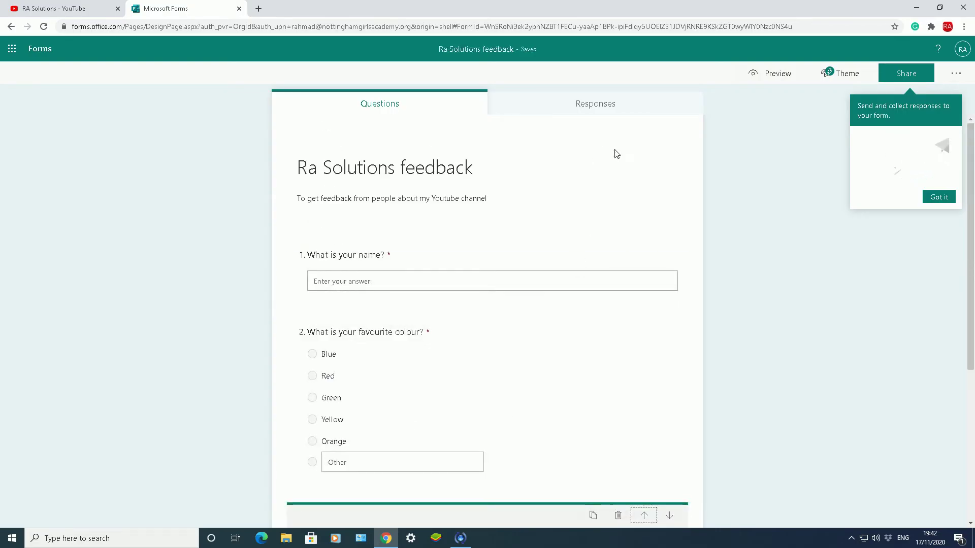
pyautogui.click(948, 197)
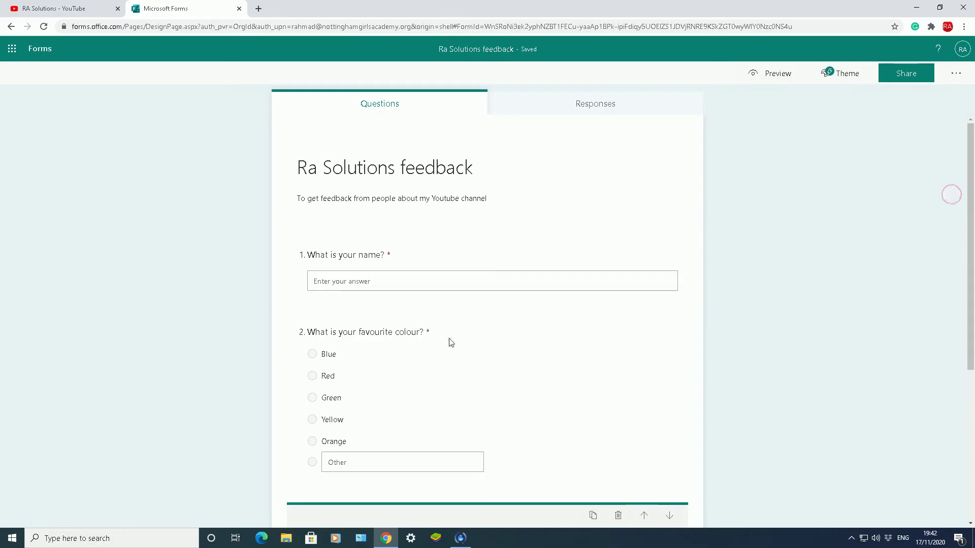
# Preview the Ra Solutions feedback form as a respondent and scroll through its questions
pyautogui.scroll(-5, 451, 343)
pyautogui.scroll(5, 463, 318)
pyautogui.click(772, 76)
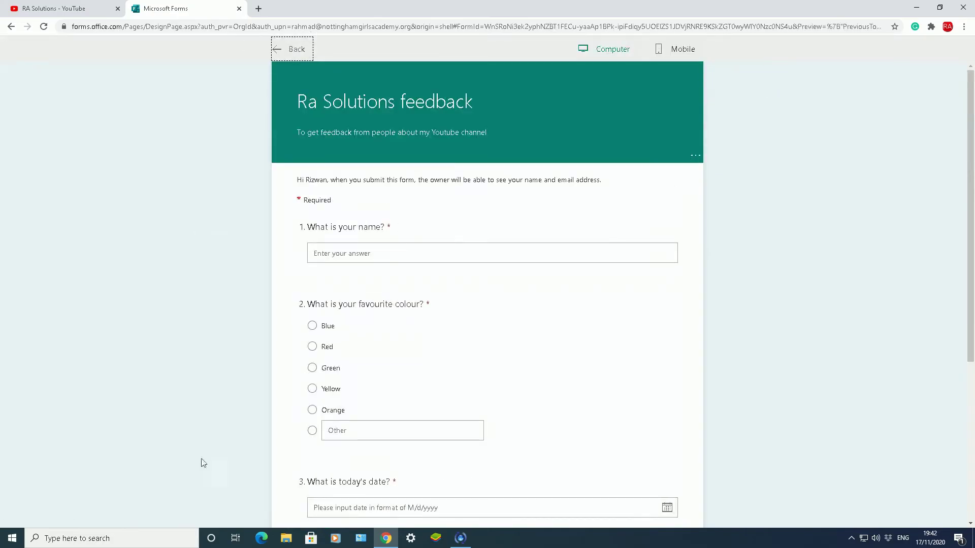
pyautogui.scroll(-5, 708, 251)
pyautogui.scroll(5, 710, 256)
# Test the phone-size preview, including the Other colour answer, then return to the editor
pyautogui.click(693, 55)
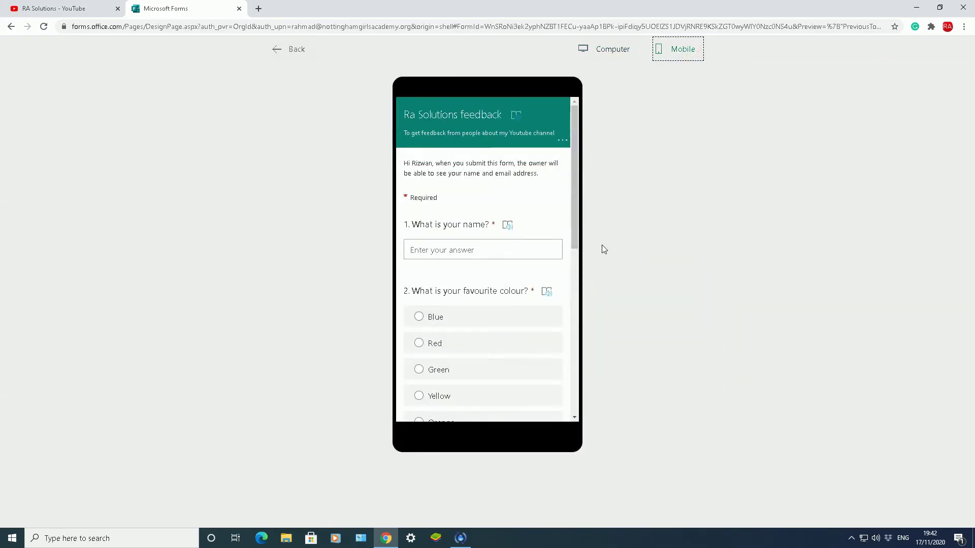
pyautogui.moveTo(574, 205); pyautogui.dragTo(576, 289)
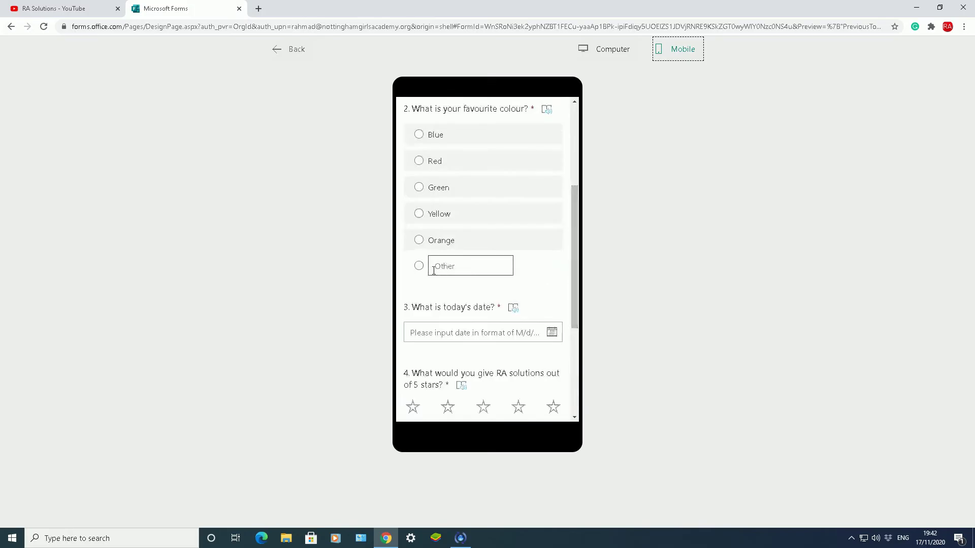
pyautogui.click(419, 268)
pyautogui.click(444, 267)
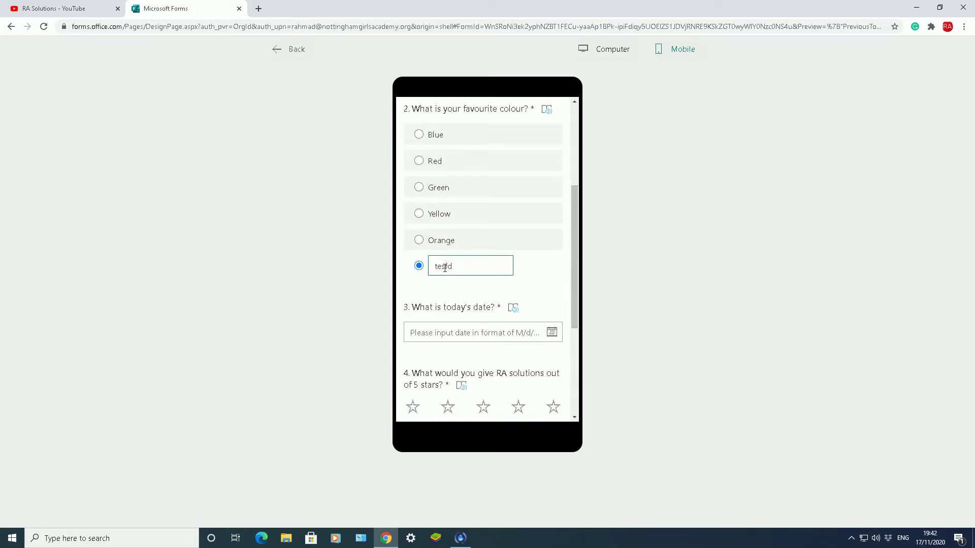
pyautogui.press('BackSpace')
pyautogui.press('BackSpace')
pyautogui.press('BackSpace')
pyautogui.press('BackSpace')
pyautogui.press('BackSpace')
pyautogui.click(423, 266)
pyautogui.moveTo(567, 258); pyautogui.dragTo(569, 285)
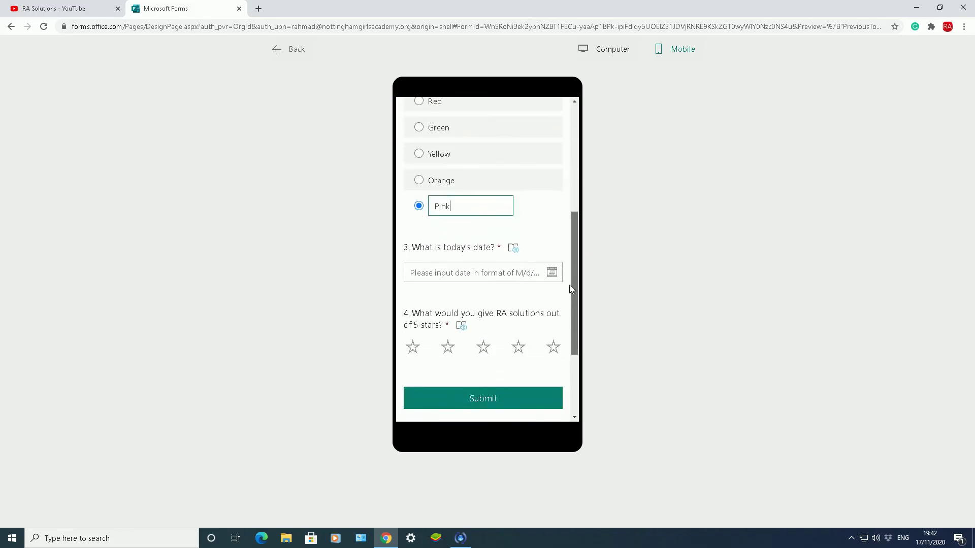
pyautogui.click(293, 49)
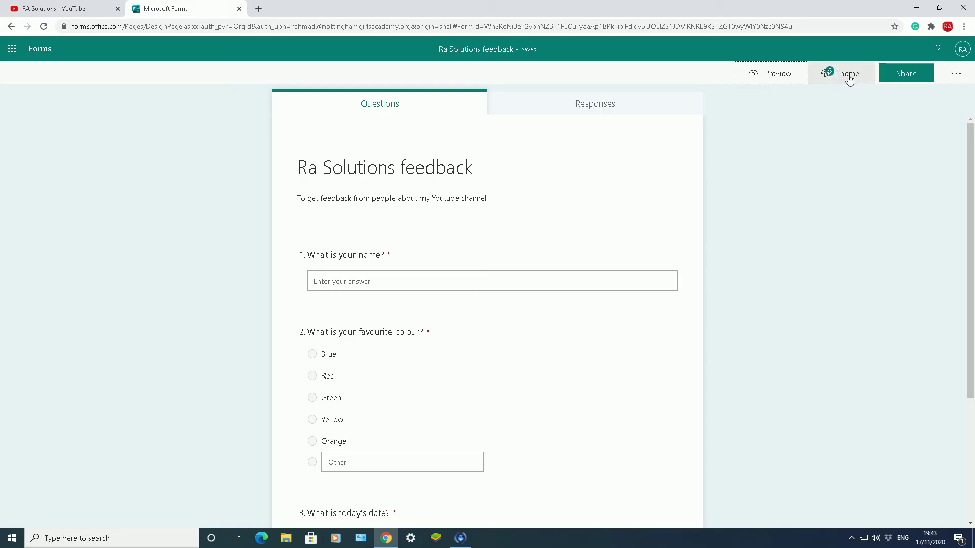
# Try the purple, bright green and clouds-over-hills themes on the form
pyautogui.click(849, 77)
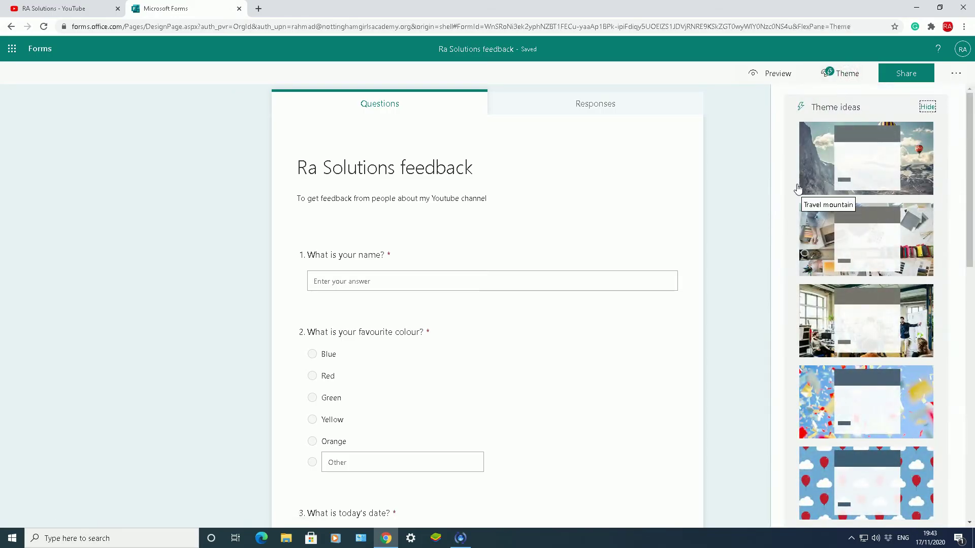
pyautogui.scroll(-10, 797, 188)
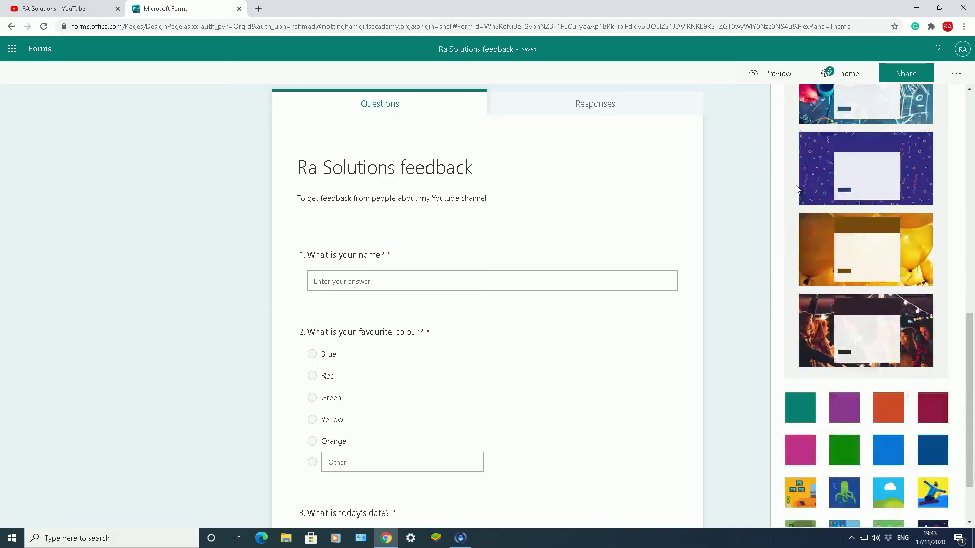
pyautogui.scroll(-2, 797, 191)
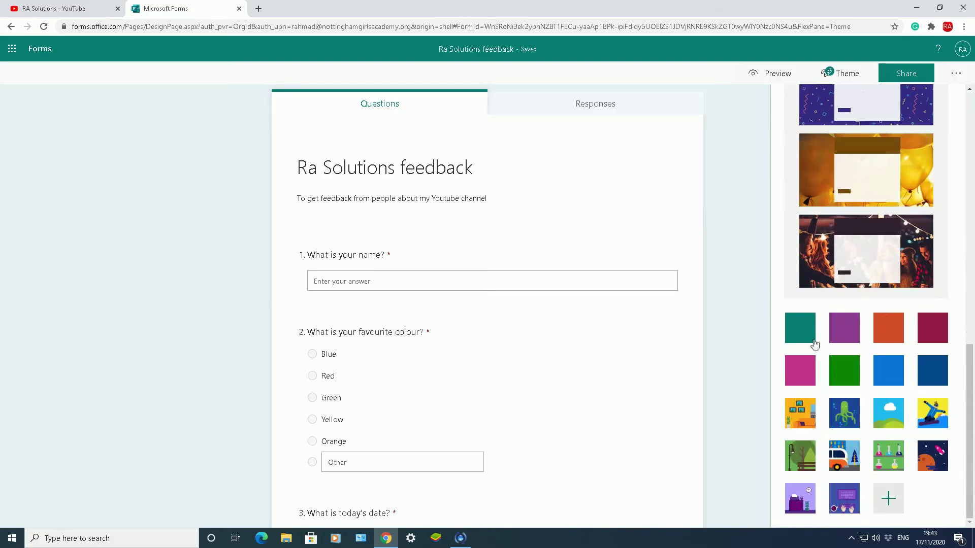
pyautogui.click(841, 345)
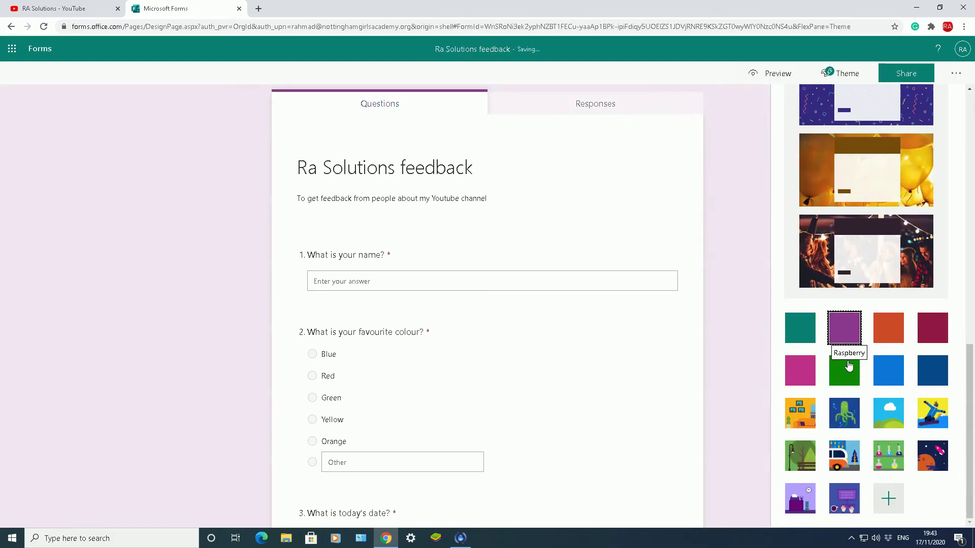
pyautogui.click(856, 377)
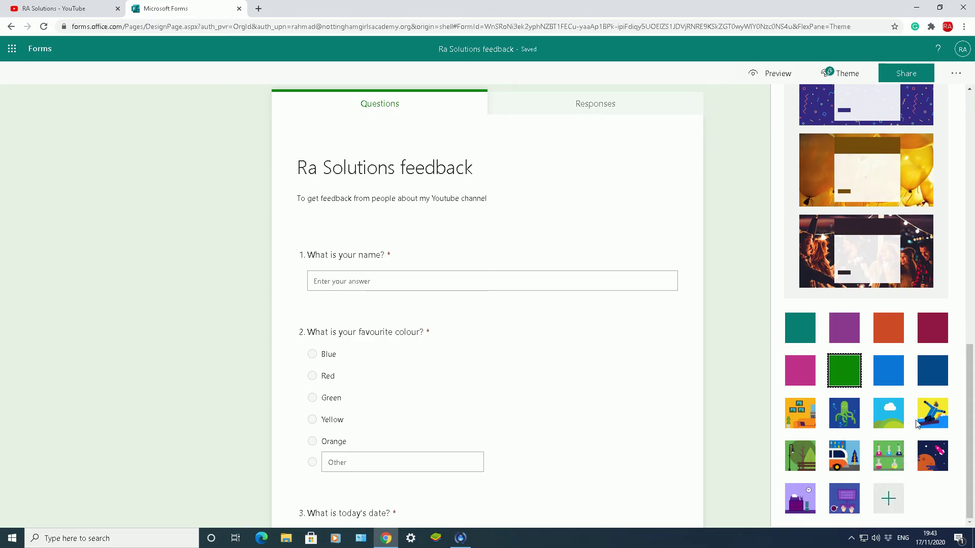
pyautogui.click(900, 412)
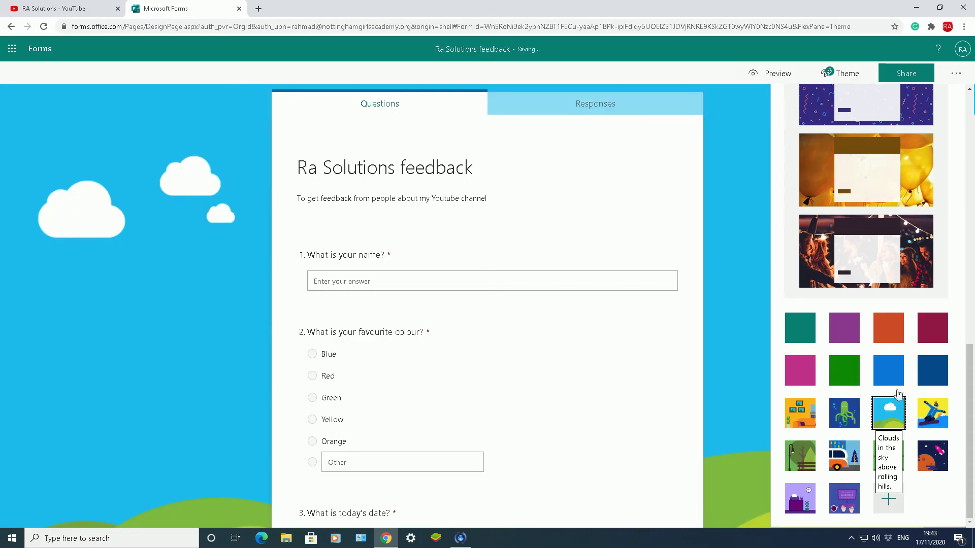
pyautogui.scroll(7, 845, 180)
# Apply the mountain-climber illustration theme and close the theme panel
pyautogui.click(849, 320)
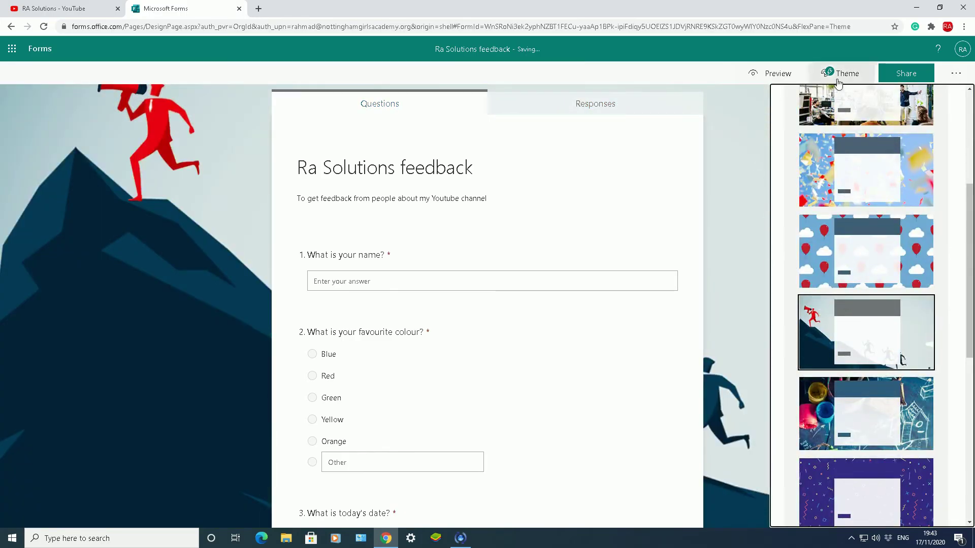
pyautogui.click(757, 152)
pyautogui.scroll(-4, 769, 238)
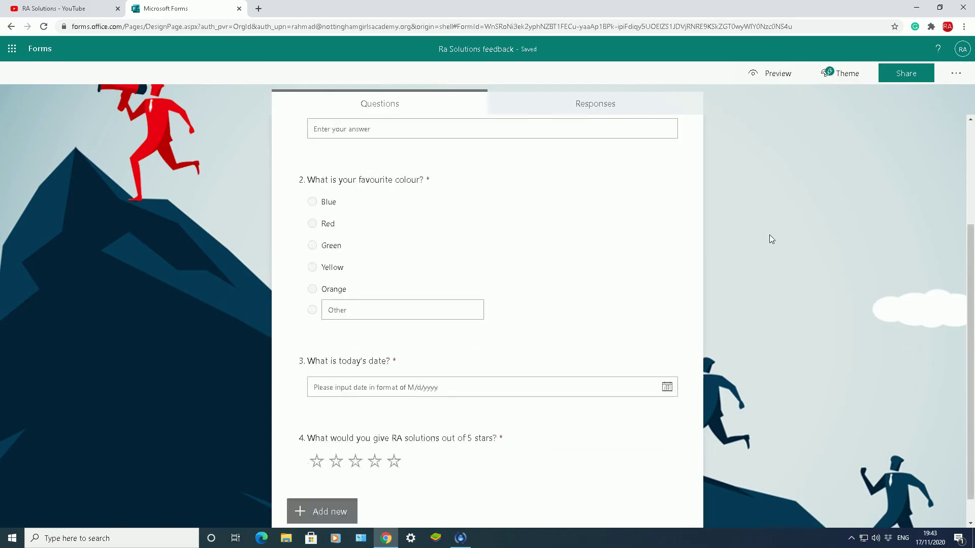
pyautogui.scroll(4, 769, 235)
pyautogui.scroll(-4, 769, 235)
pyautogui.scroll(4, 769, 239)
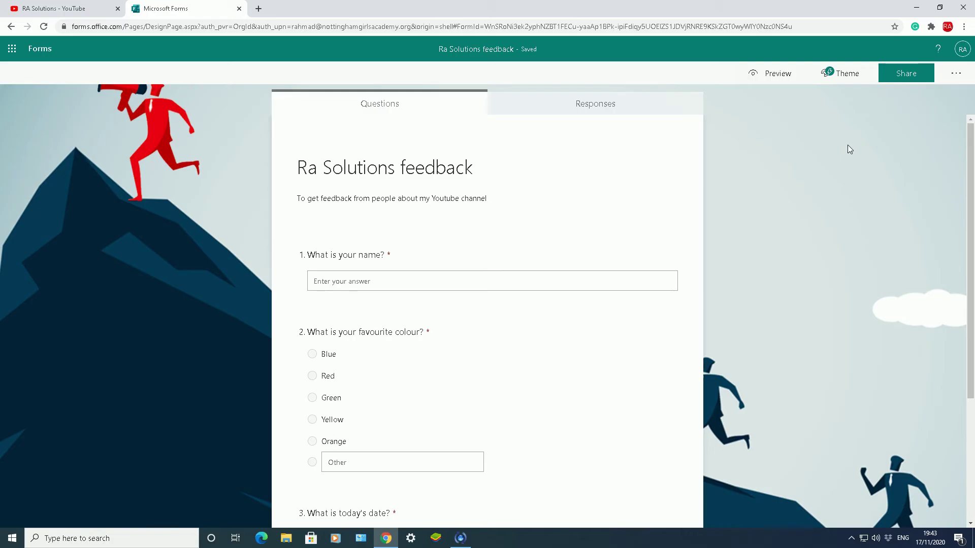
pyautogui.click(907, 76)
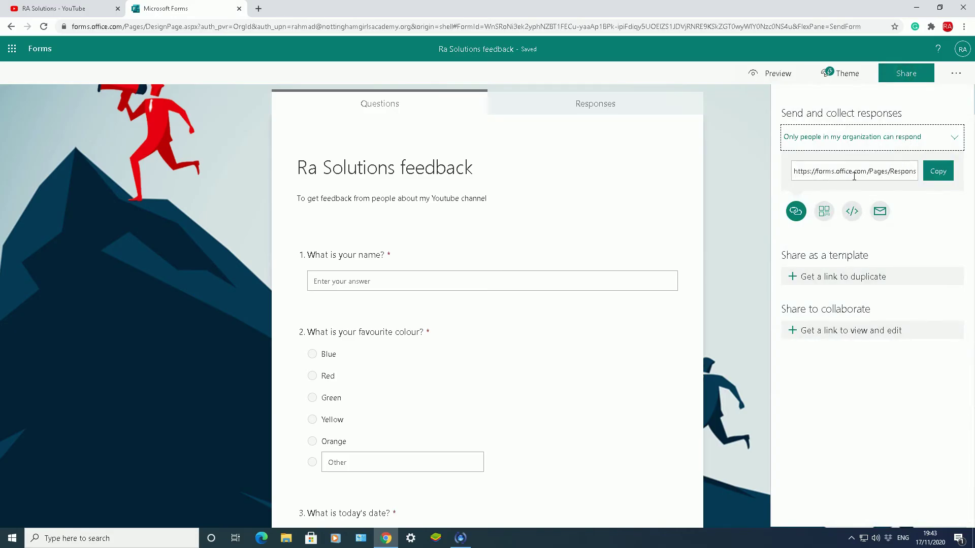
# Open the Share panel to reveal the form's response link for people in the organization
pyautogui.click(934, 175)
# Copy the form's response link and load it in a new Chrome tab
pyautogui.click(938, 174)
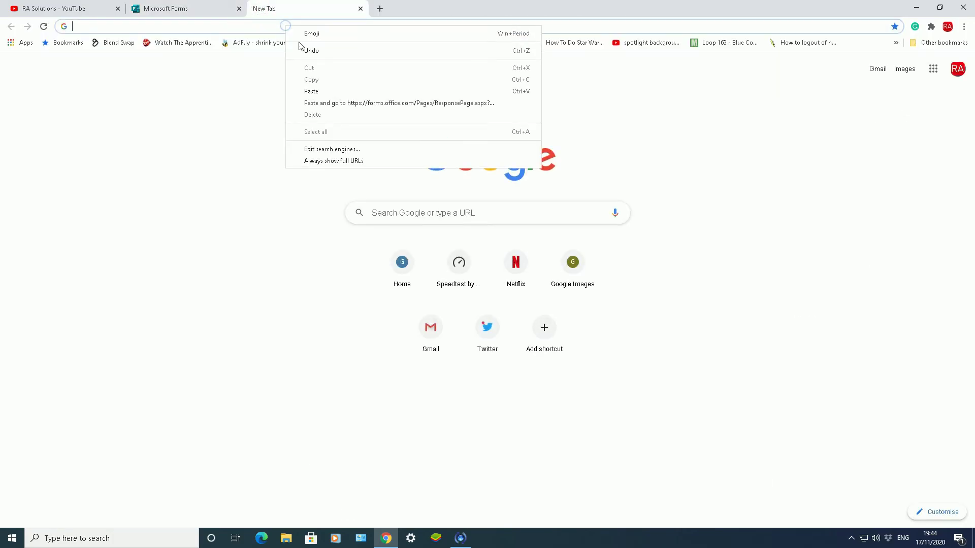
pyautogui.click(306, 90)
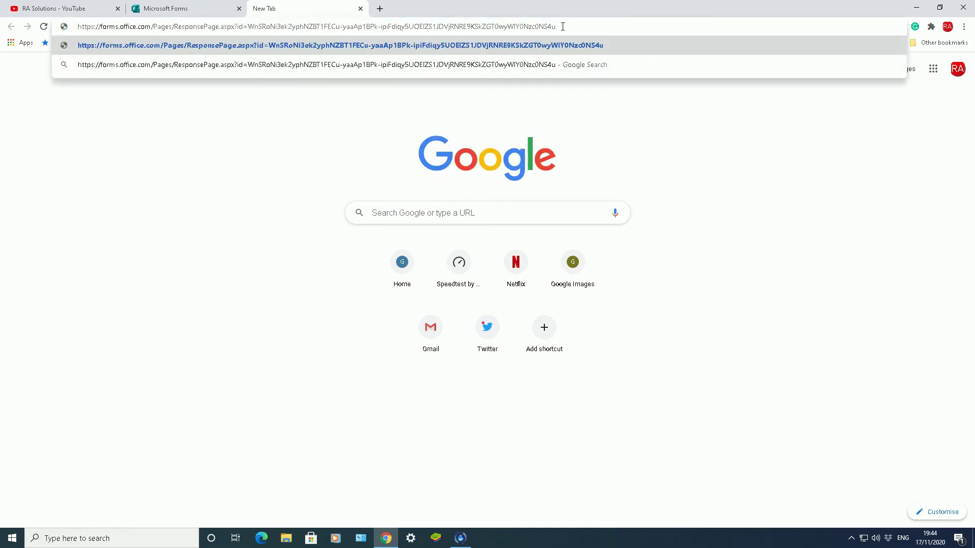
pyautogui.press('Return')
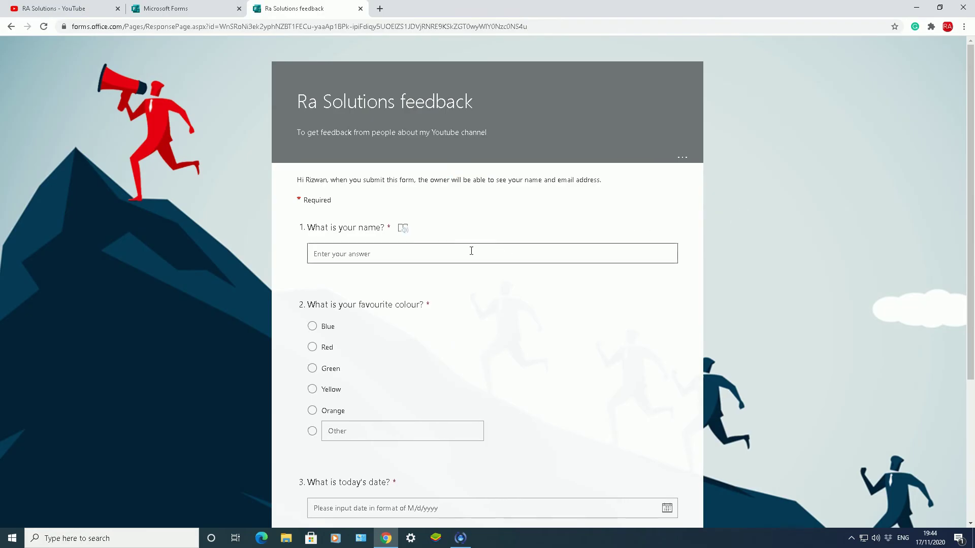
# Fill in the test answers: RA Solutions, Other colour Pink, and date 11/17/2020
pyautogui.scroll(-4, 471, 251)
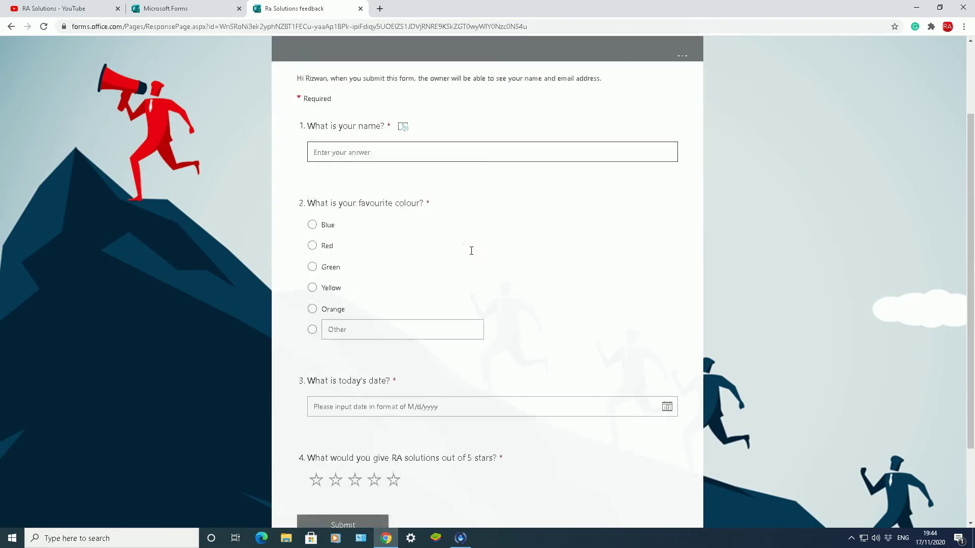
pyautogui.write('RA Solutions')
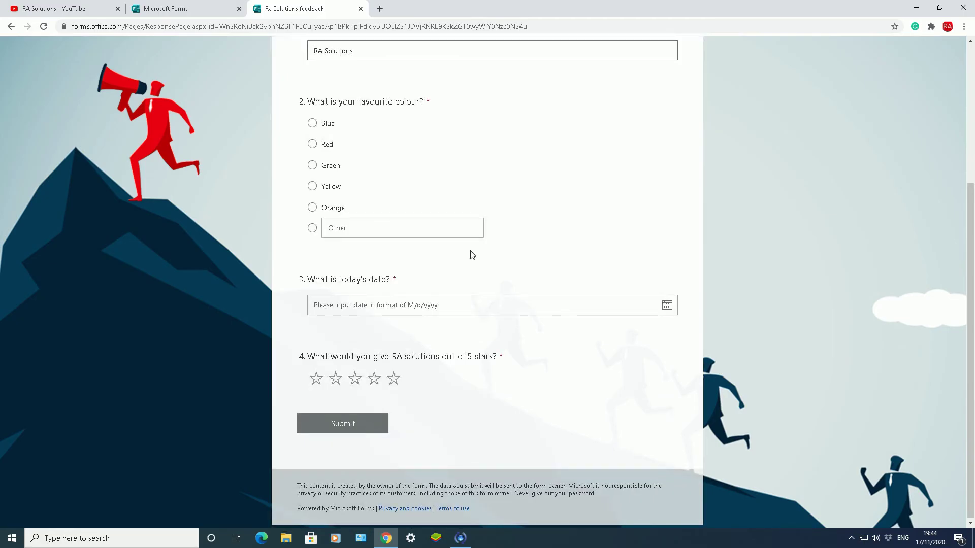
pyautogui.click(312, 230)
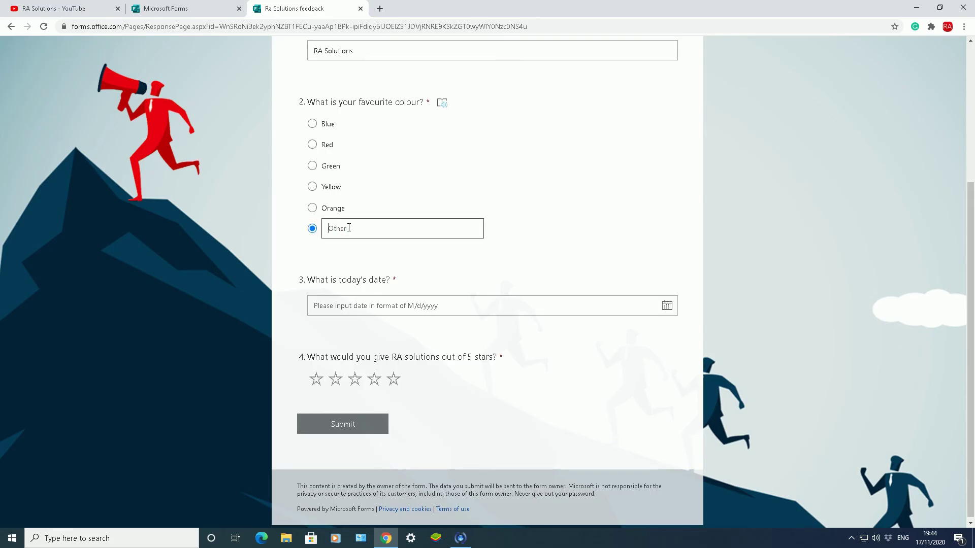
pyautogui.write('Pink')
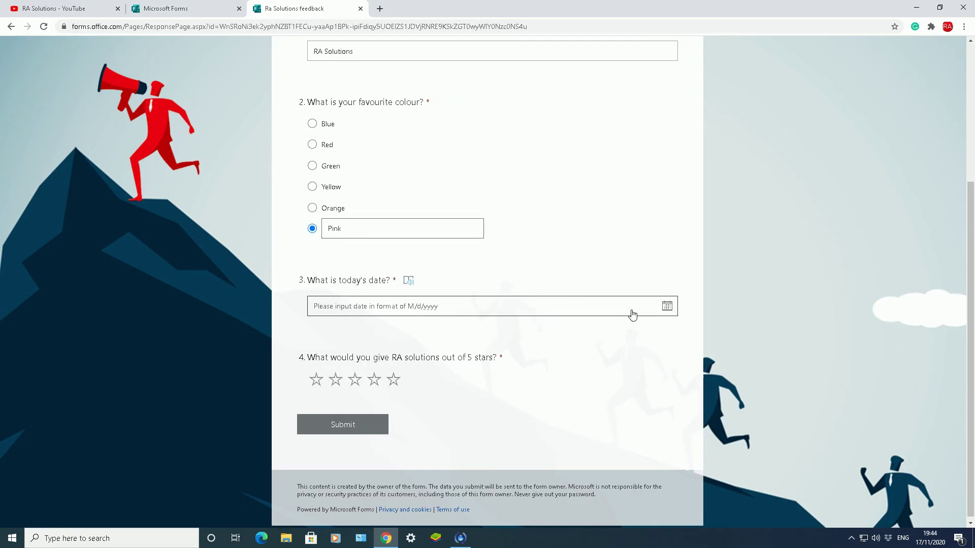
pyautogui.click(667, 305)
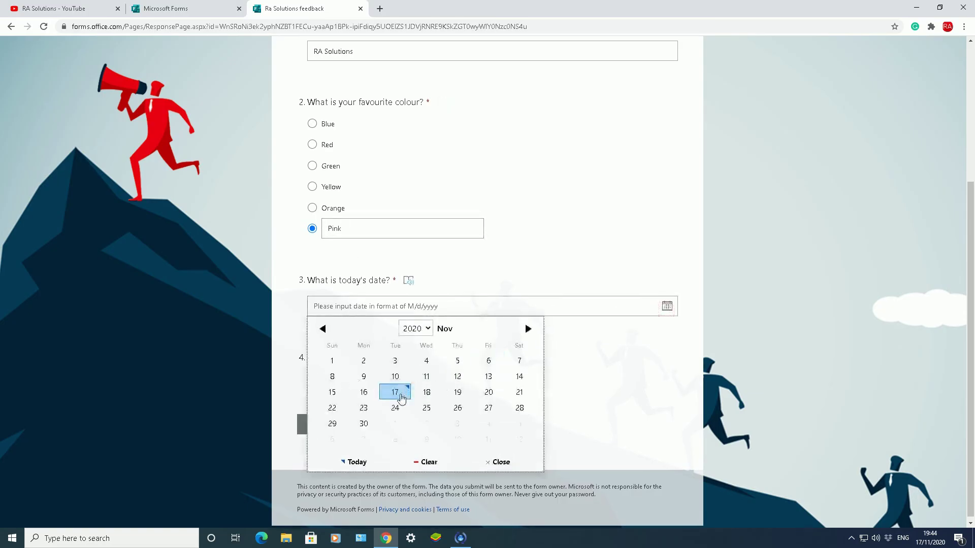
pyautogui.click(396, 392)
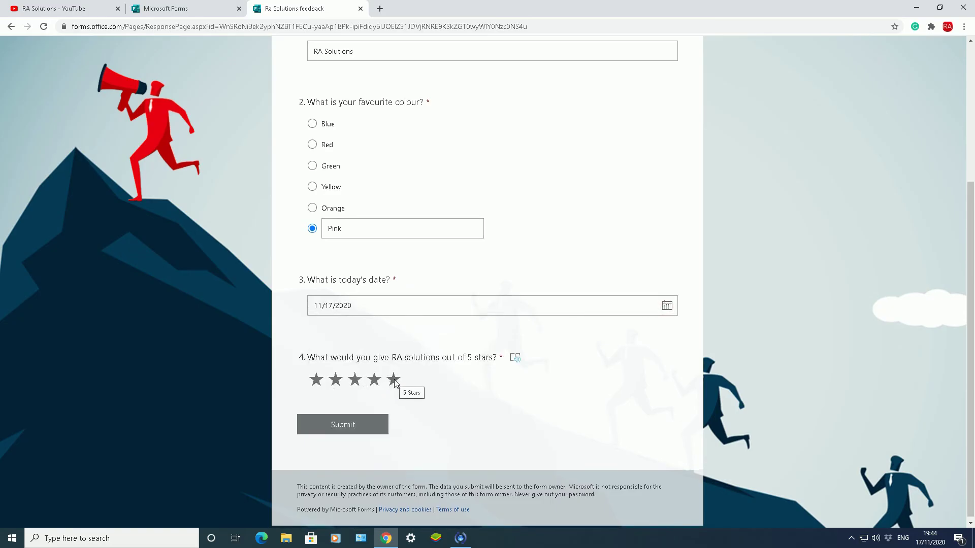
# Give a five-star rating and submit the test response
pyautogui.click(394, 381)
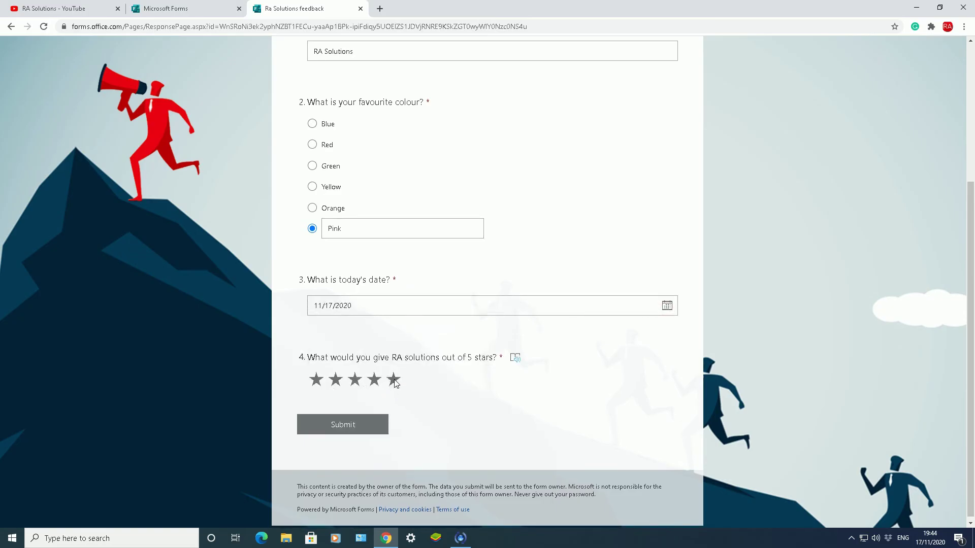
pyautogui.click(344, 427)
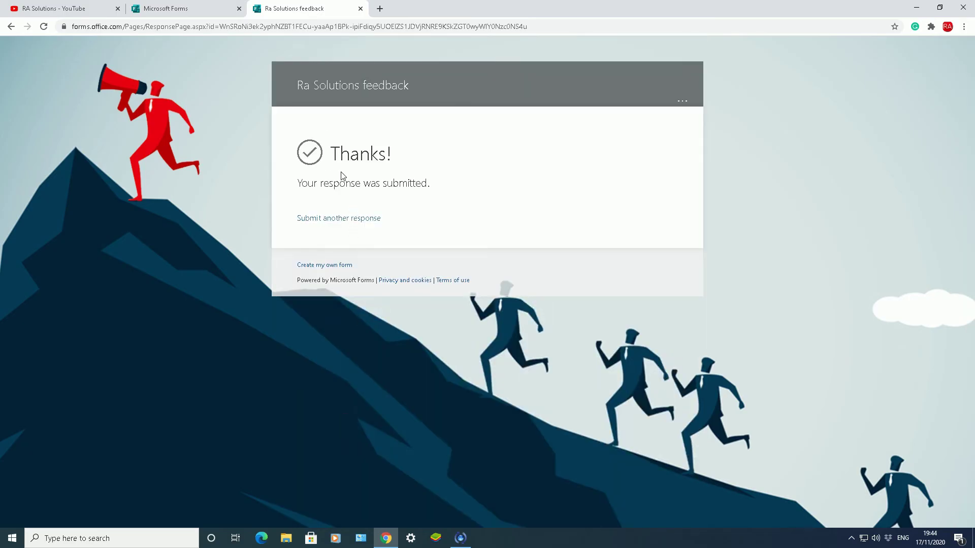
pyautogui.click(219, 6)
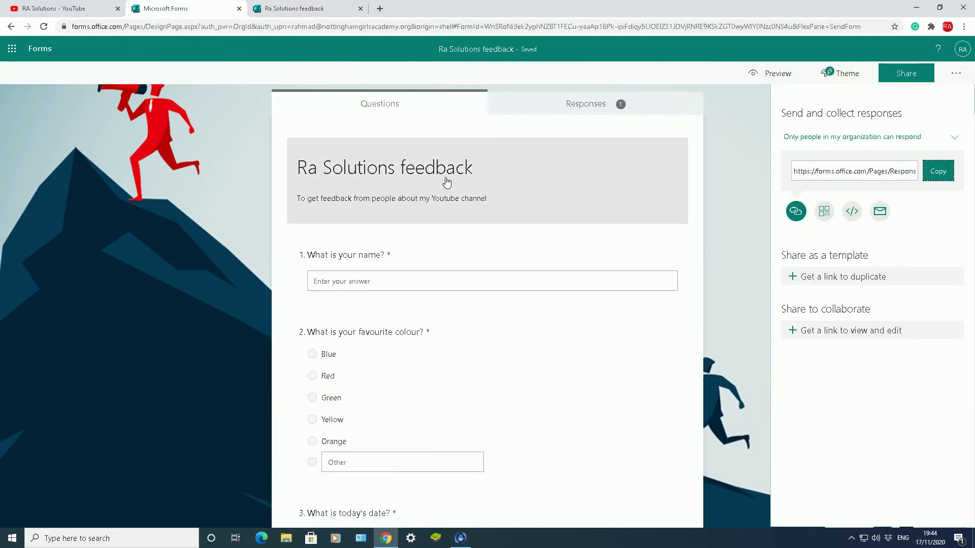
# Review the Responses summary: 1 response, 00:27 average time, Other colour, 5.00 rating
pyautogui.click(608, 113)
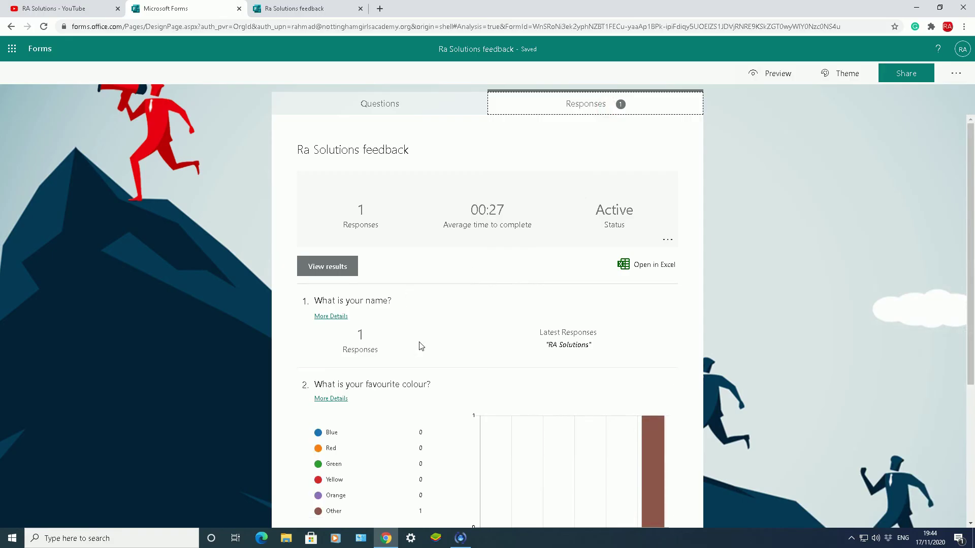
pyautogui.scroll(-2, 417, 343)
pyautogui.scroll(2, 417, 335)
pyautogui.scroll(-1, 450, 271)
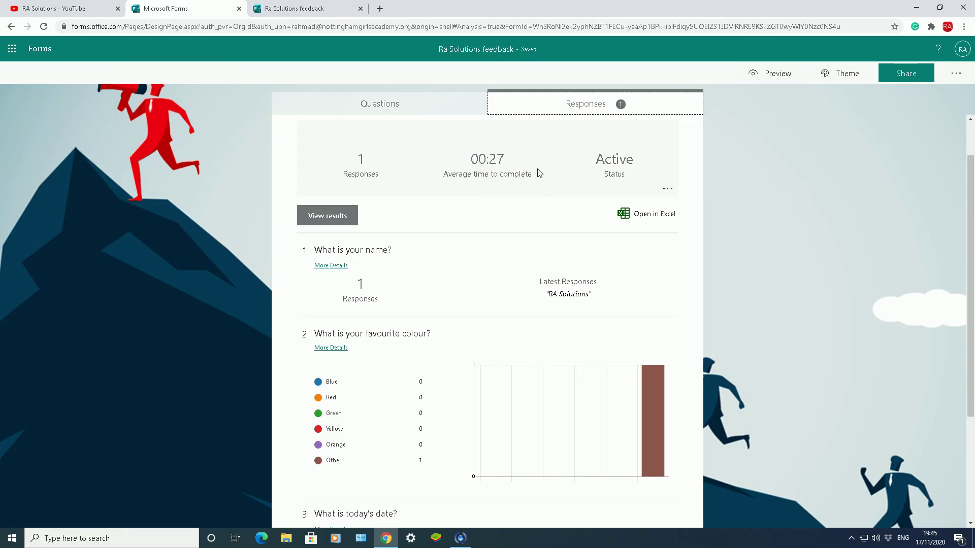
pyautogui.scroll(-1, 497, 266)
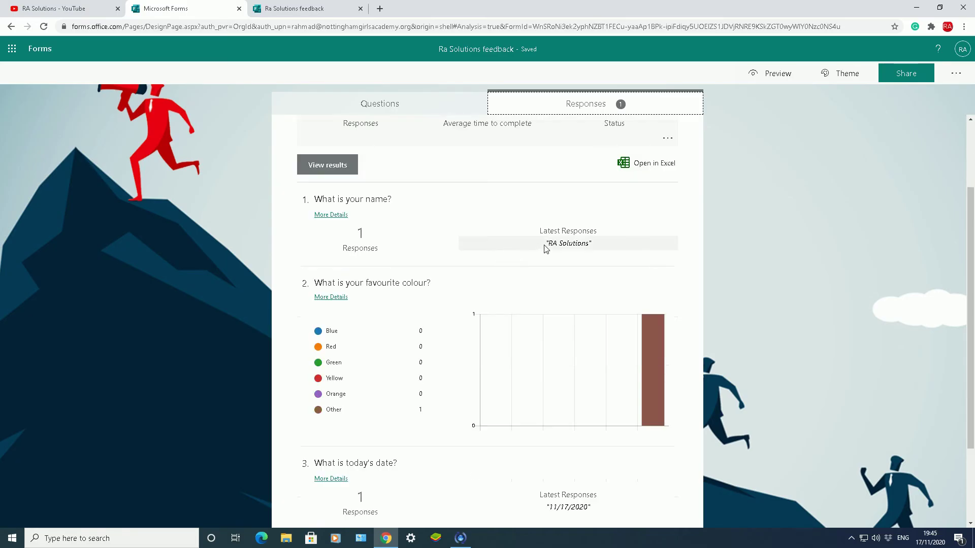
pyautogui.scroll(-2, 545, 248)
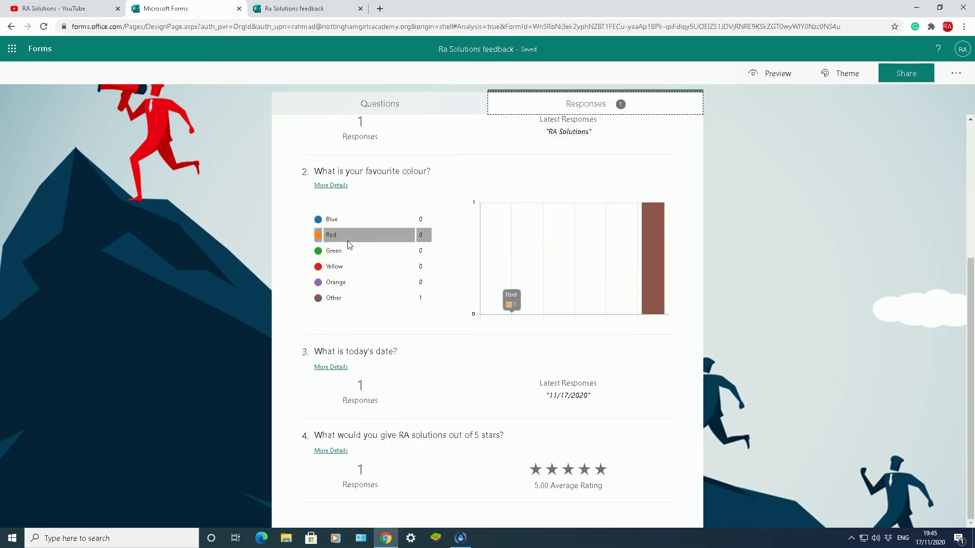
pyautogui.moveTo(665, 307)
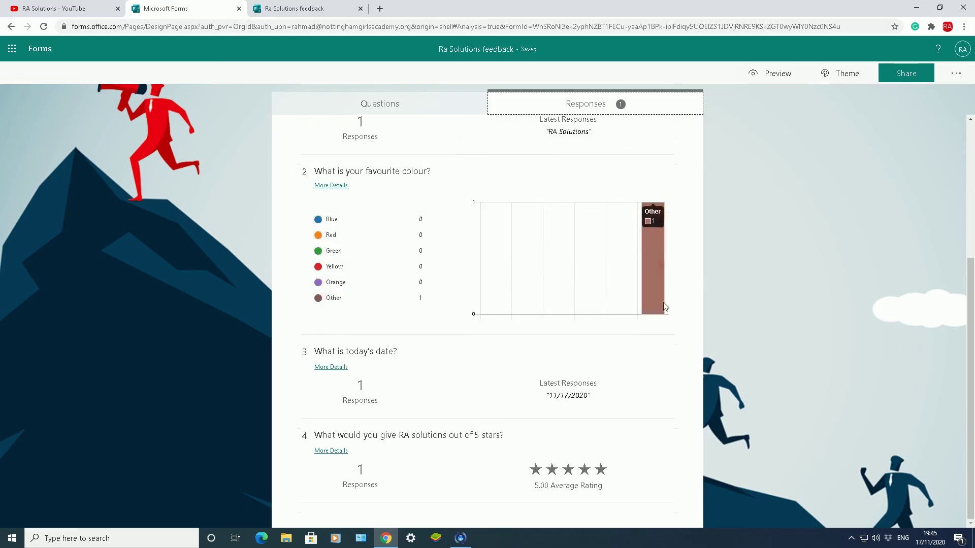
pyautogui.click(653, 221)
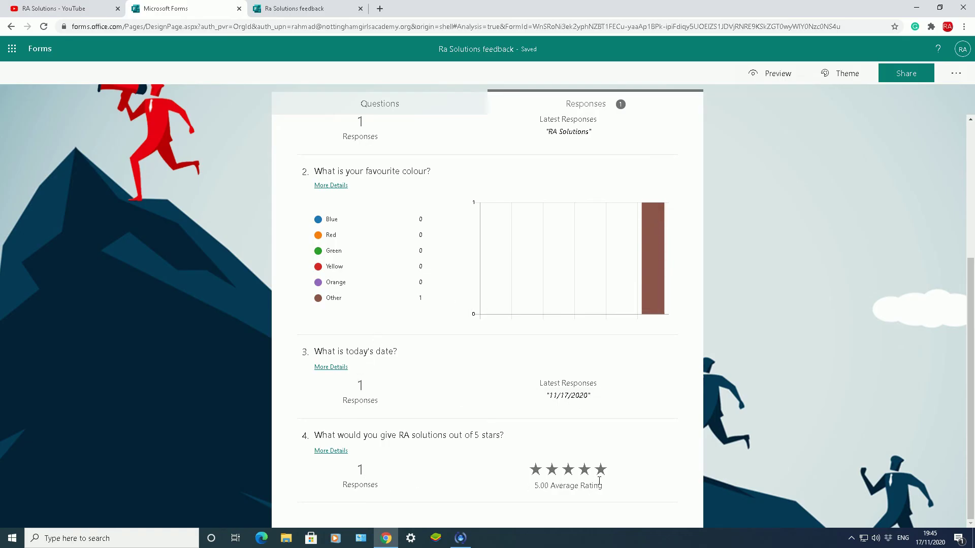
pyautogui.scroll(4, 594, 459)
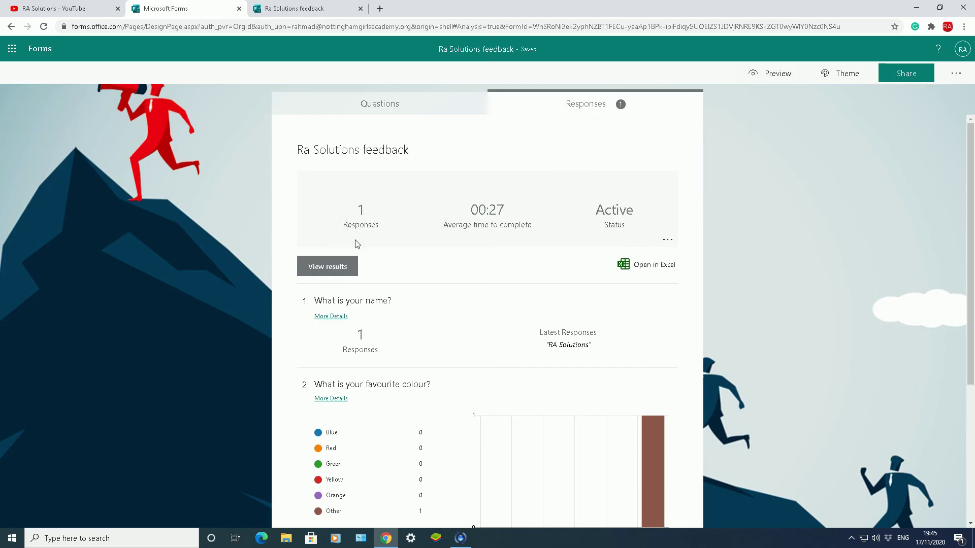
# Export responses to Ra Solutions feedback.xlsx, enable editing, and check the Pink, 5-star row
pyautogui.click(648, 269)
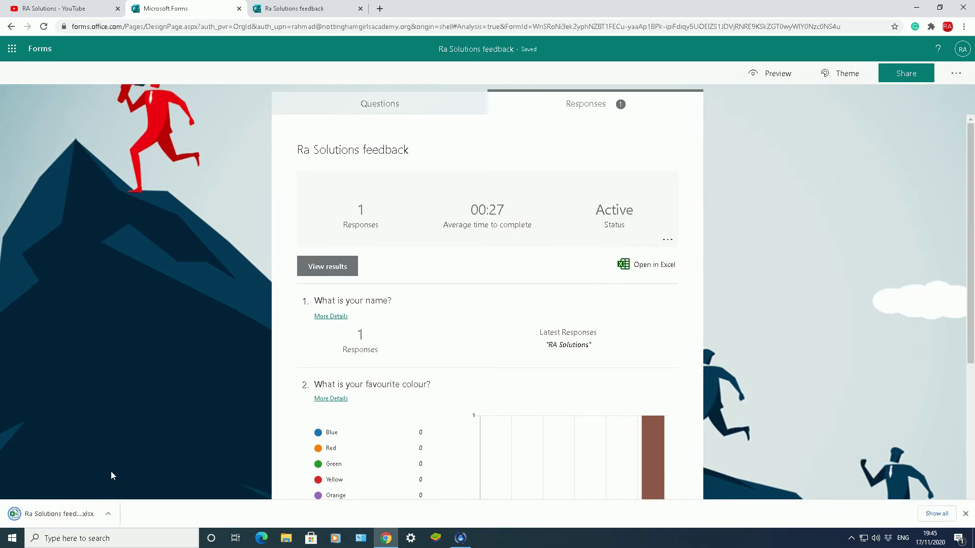
pyautogui.click(69, 510)
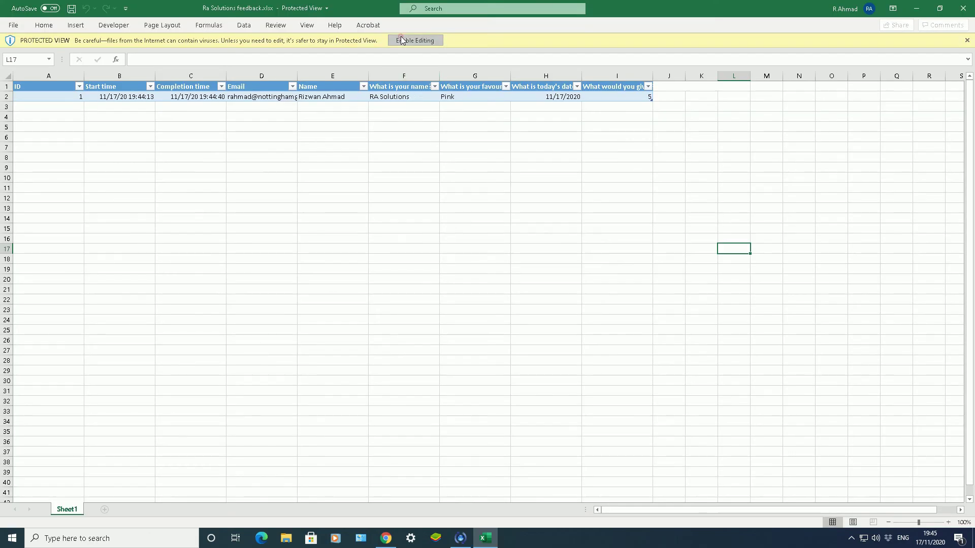
pyautogui.click(402, 41)
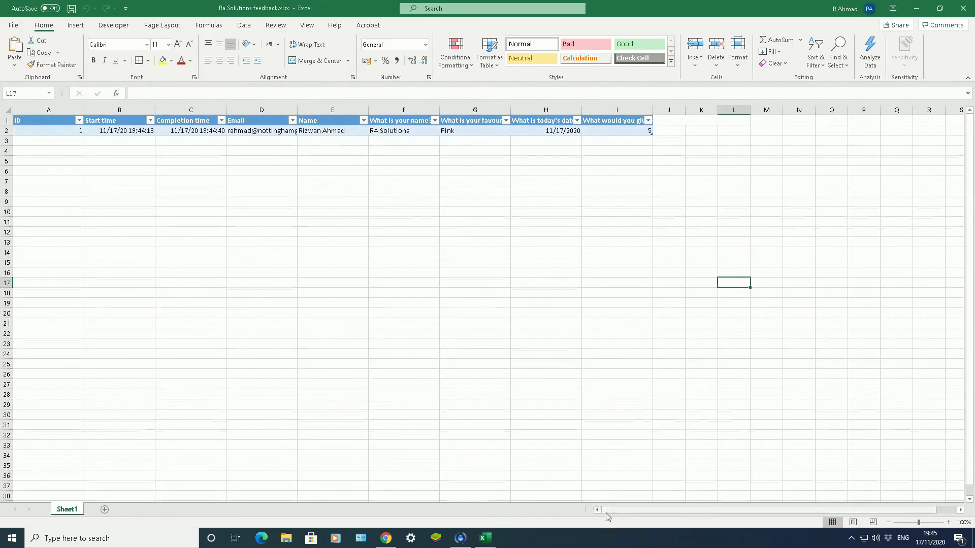
pyautogui.moveTo(610, 510); pyautogui.dragTo(660, 507)
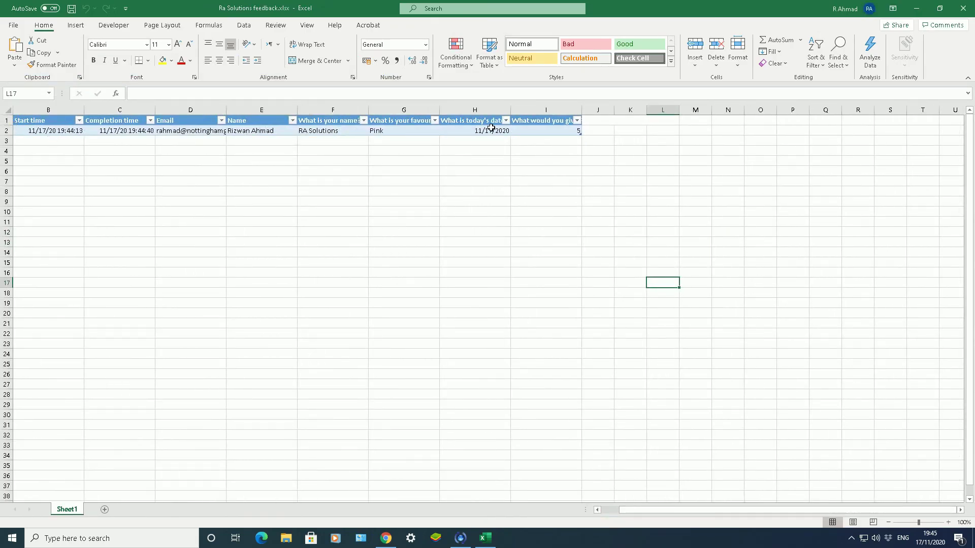
pyautogui.click(544, 131)
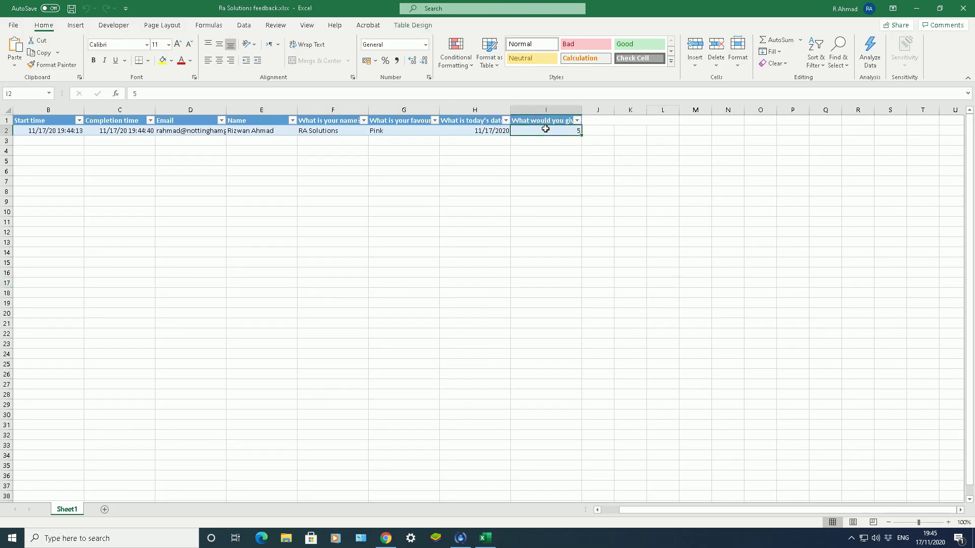
pyautogui.click(401, 133)
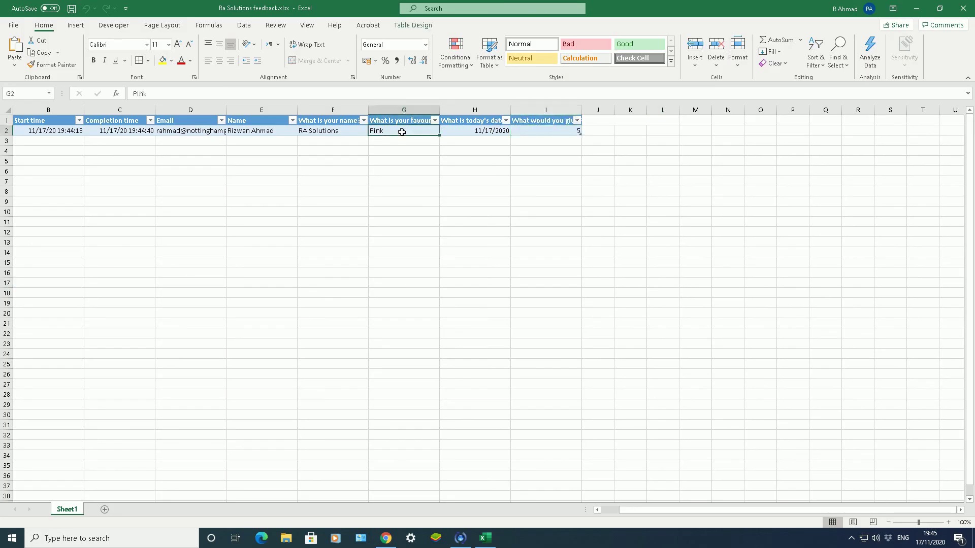
pyautogui.click(333, 138)
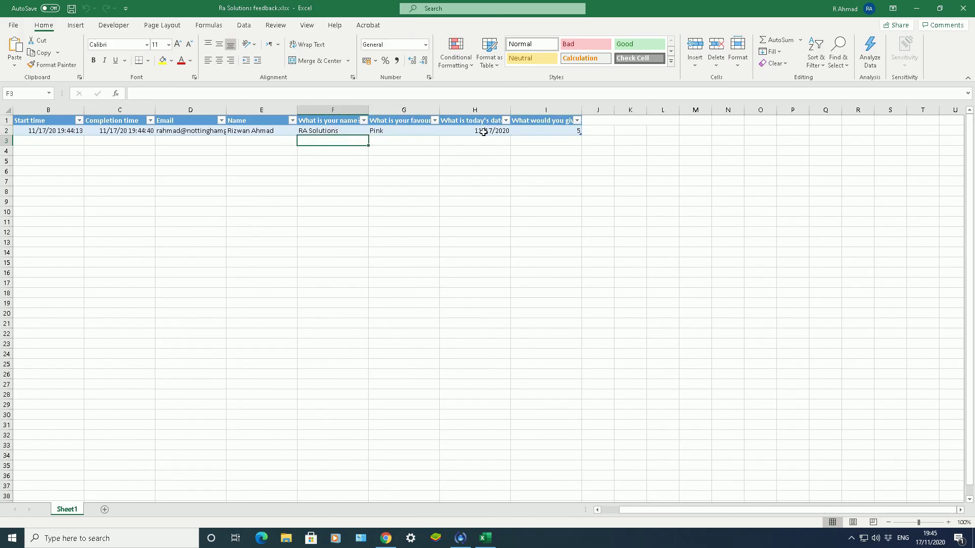
# Return to the Questions editor and browse the extra question types under Add new
pyautogui.click(386, 537)
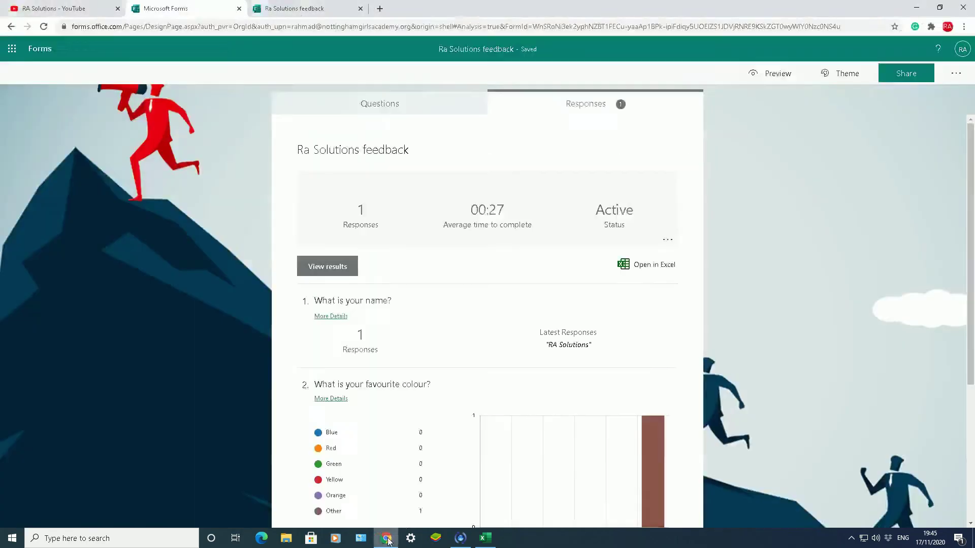
pyautogui.click(311, 110)
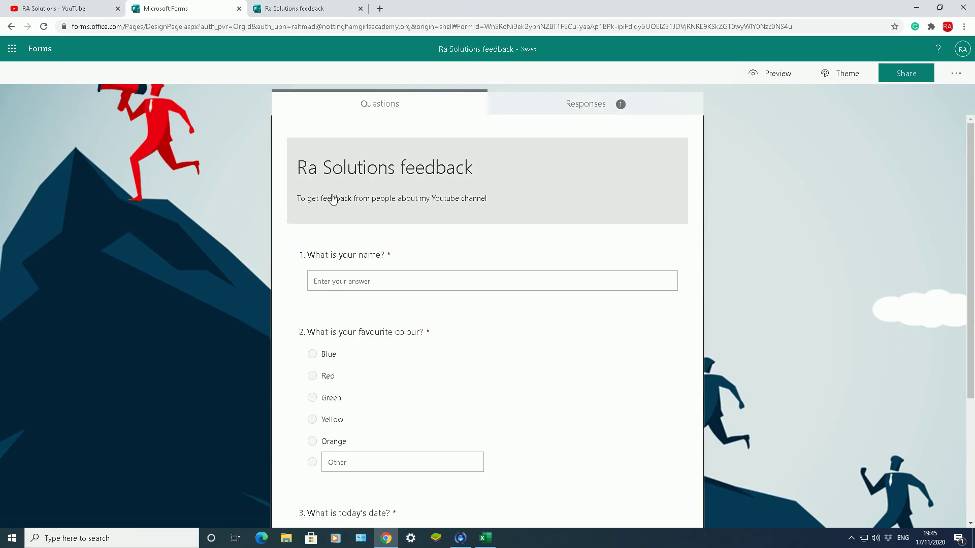
pyautogui.scroll(-3, 342, 266)
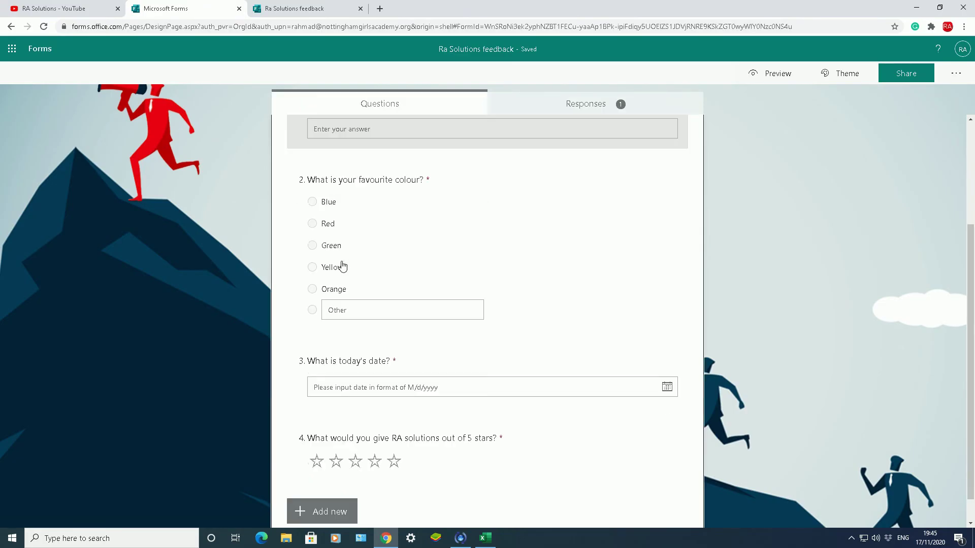
pyautogui.scroll(4, 342, 265)
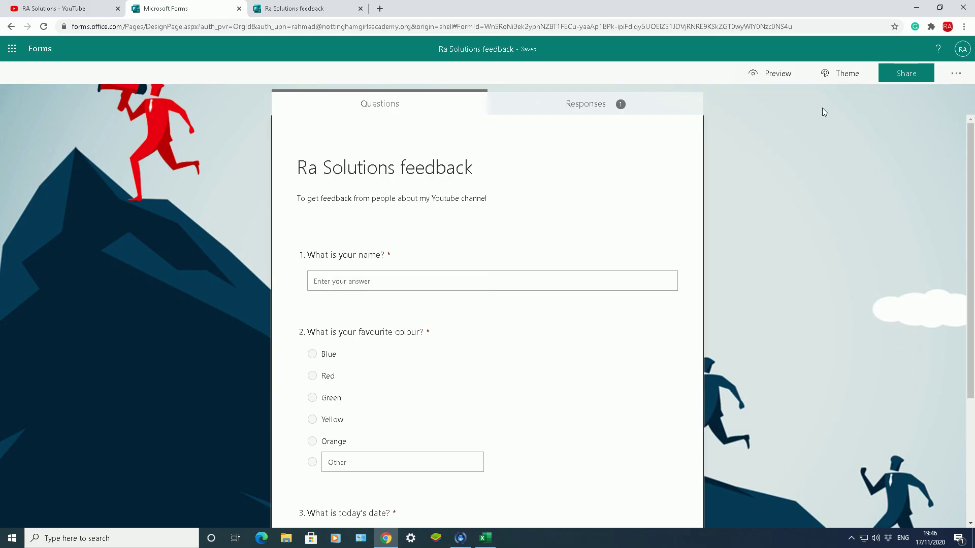
pyautogui.scroll(-3, 684, 236)
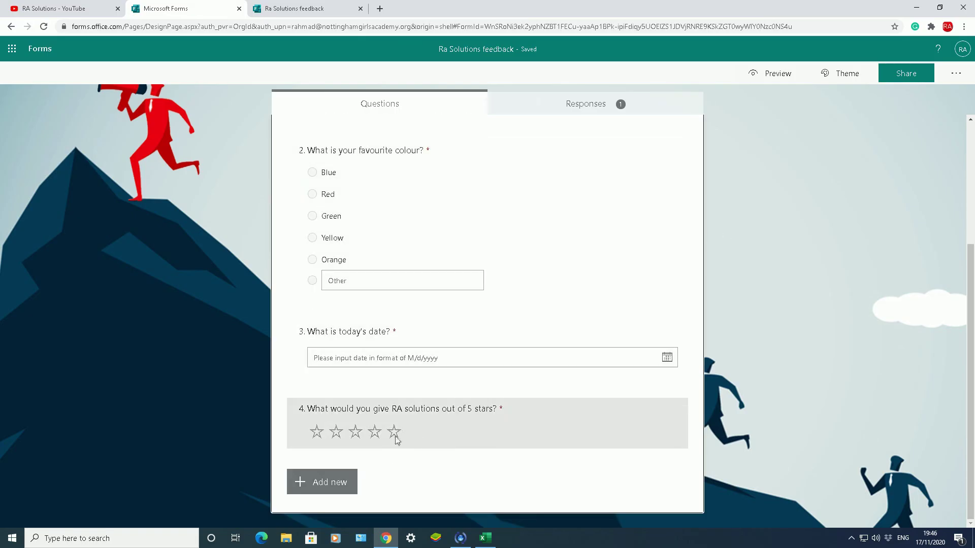
pyautogui.click(332, 481)
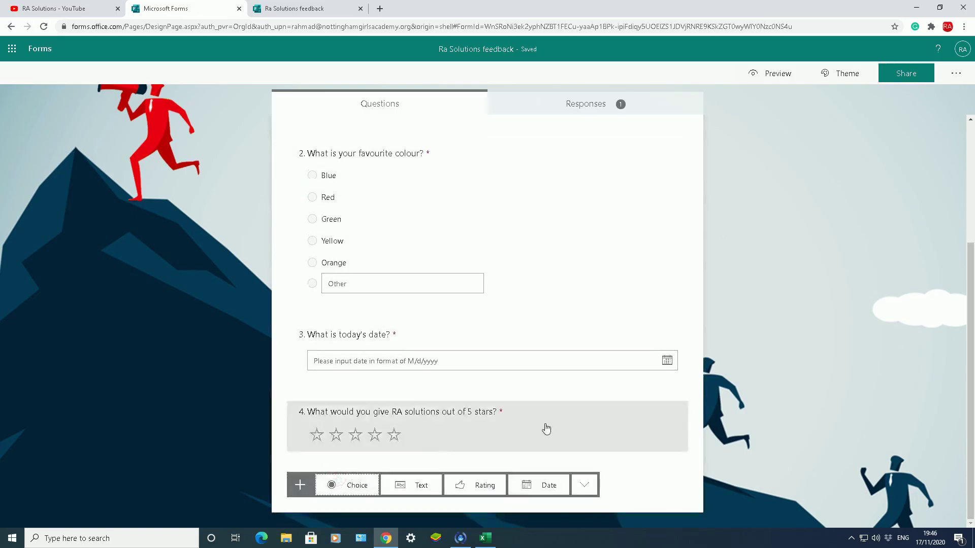
pyautogui.click(583, 486)
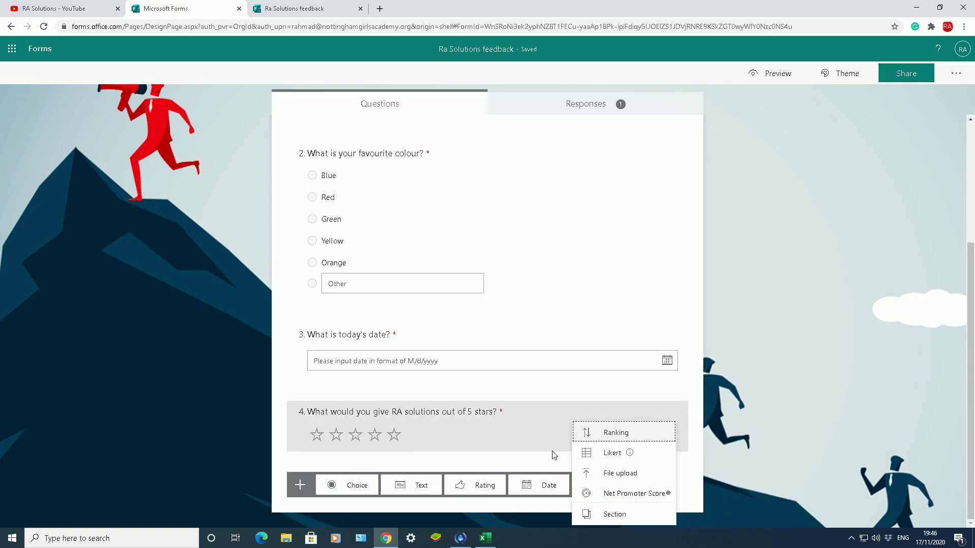
# Open question 3's branching options and leave them unchanged
pyautogui.click(543, 361)
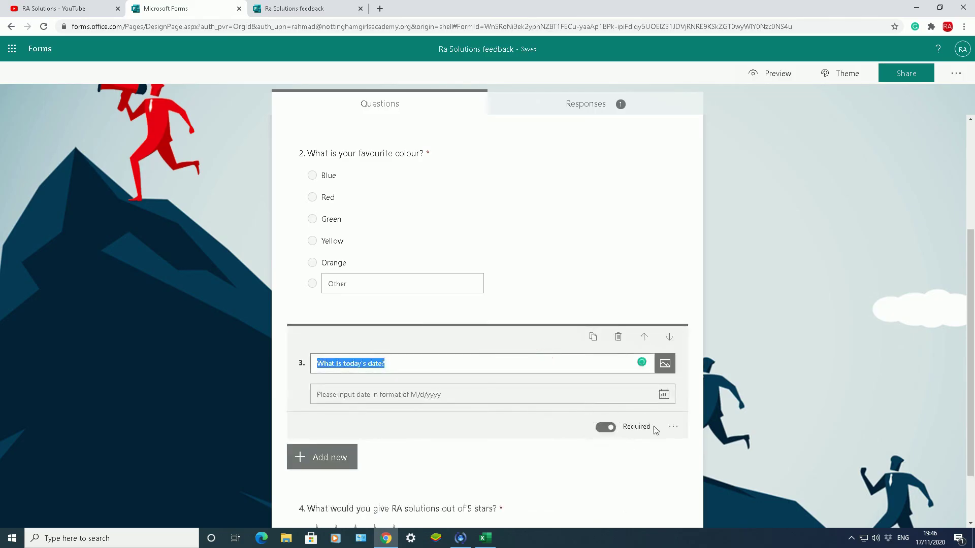
pyautogui.click(673, 428)
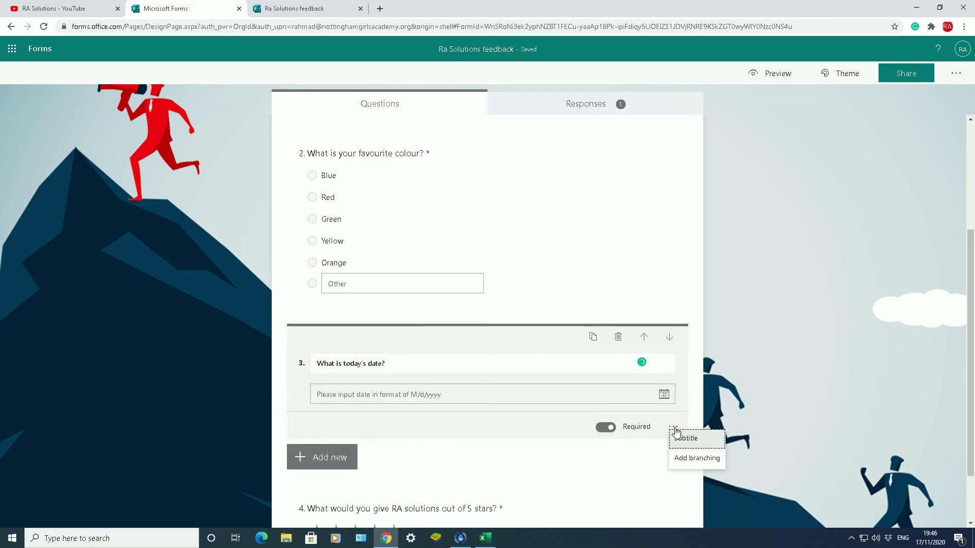
pyautogui.click(691, 459)
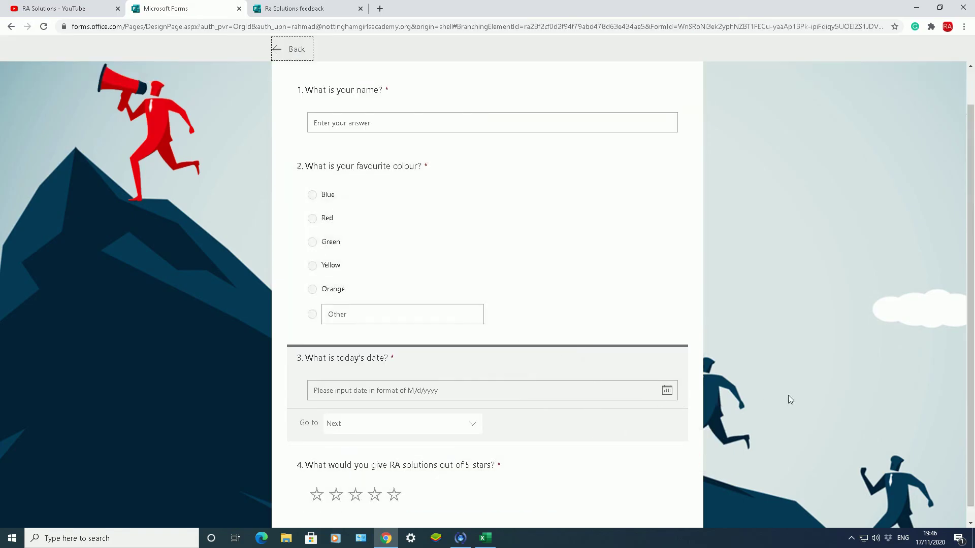
pyautogui.scroll(1, 724, 356)
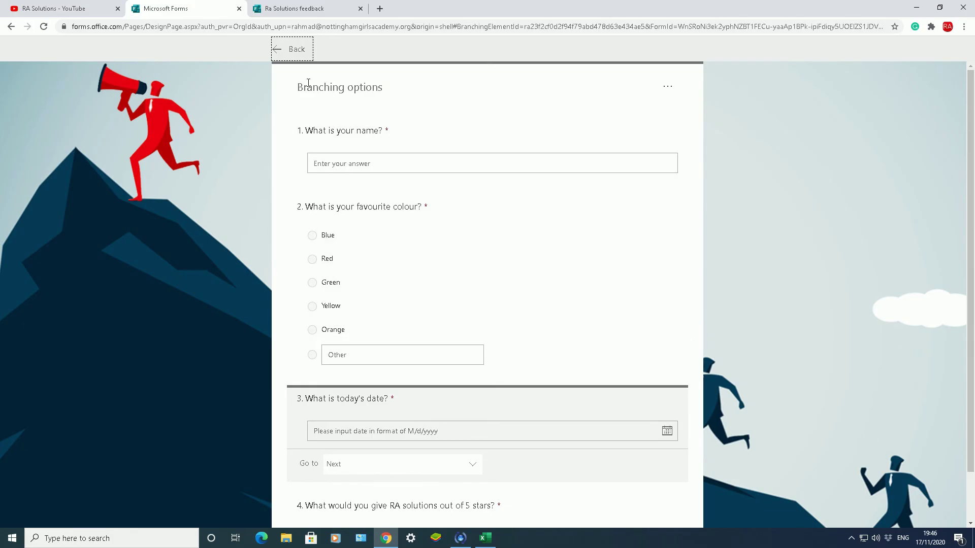
pyautogui.click(291, 59)
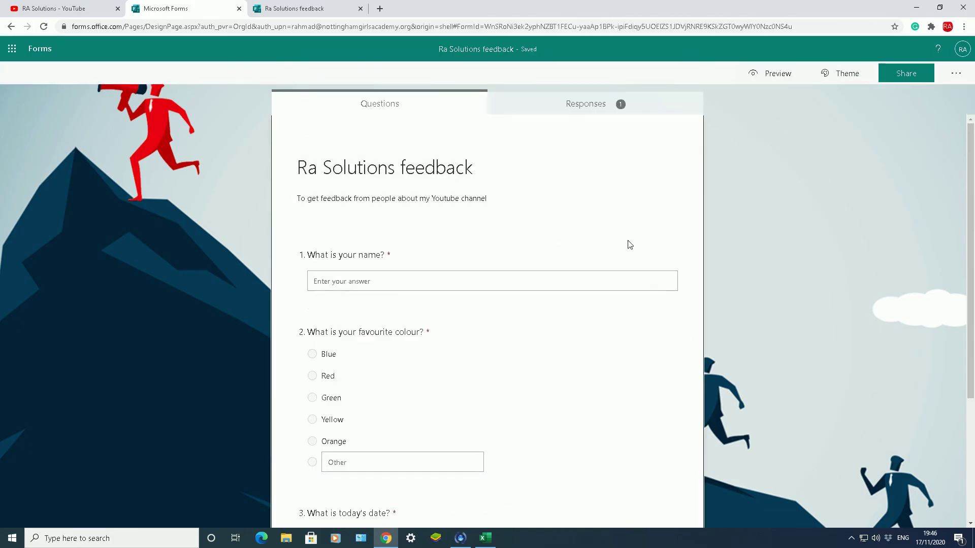
pyautogui.click(851, 538)
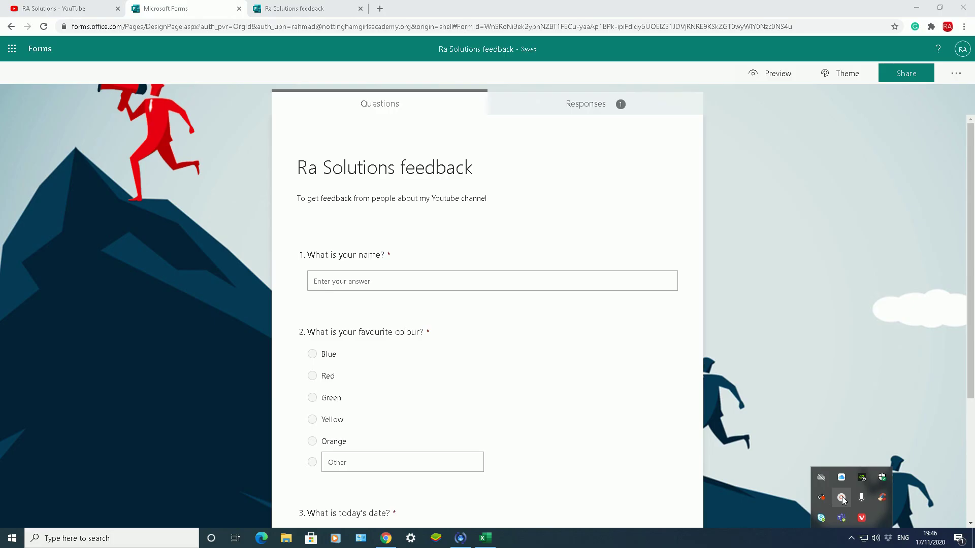
pyautogui.click(843, 500)
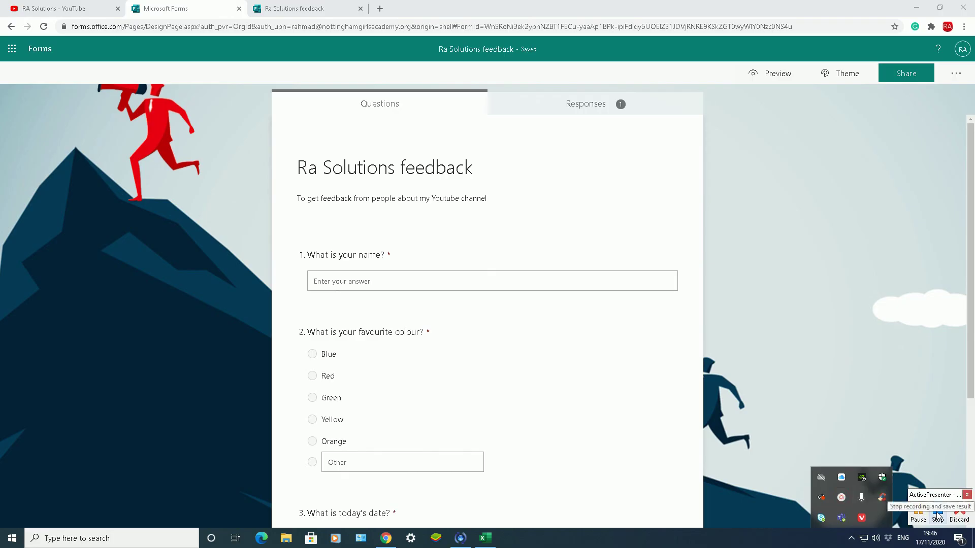
pyautogui.click(938, 514)
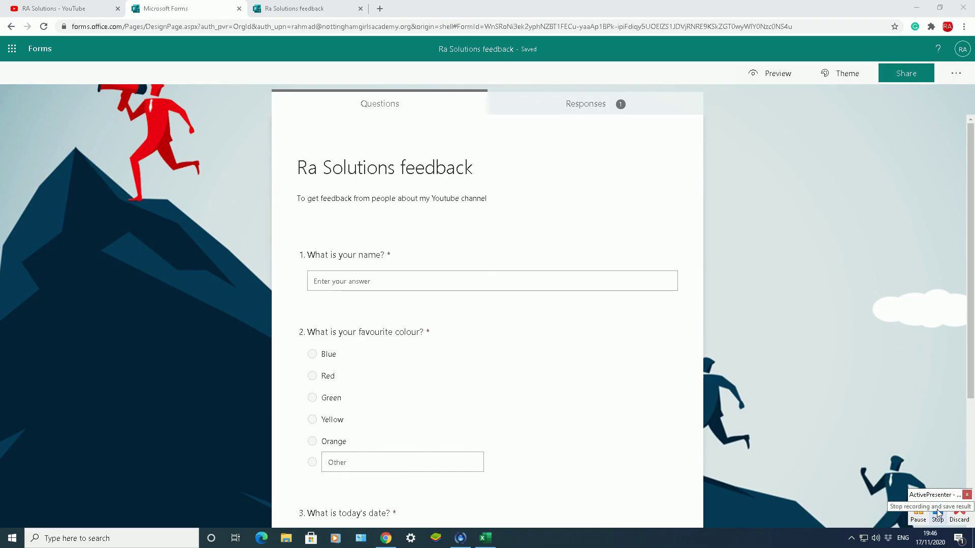